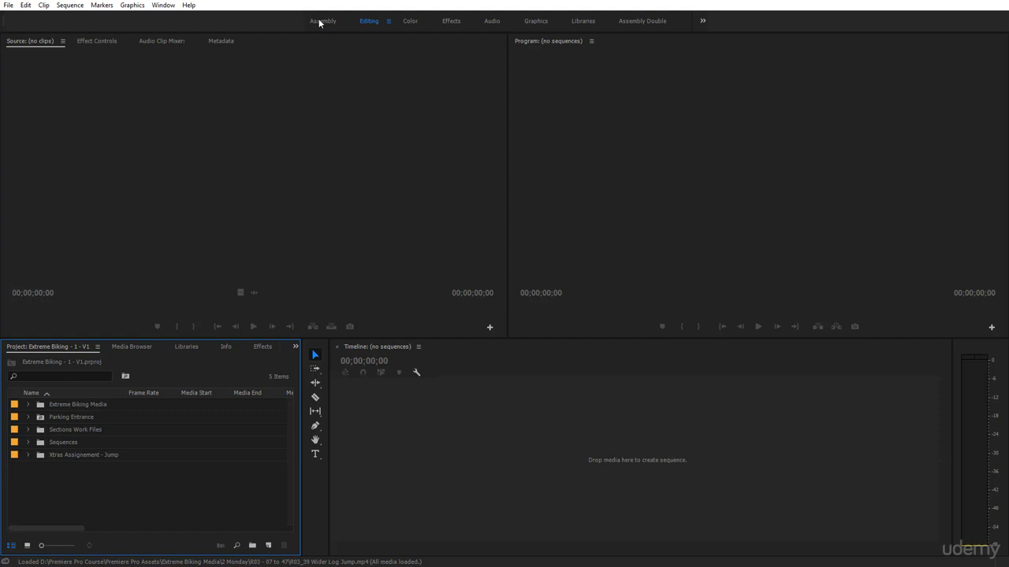
# Step: Switch to the Assembly workspace and expand the Extreme Biking Media bin and its 4 Interviews bin
pyautogui.click(319, 21)
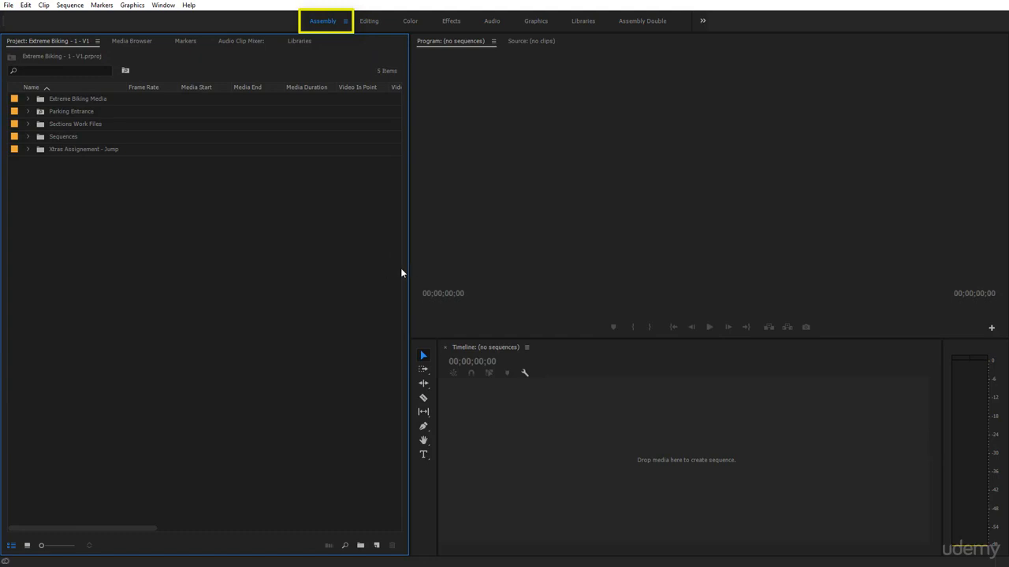
pyautogui.click(27, 98)
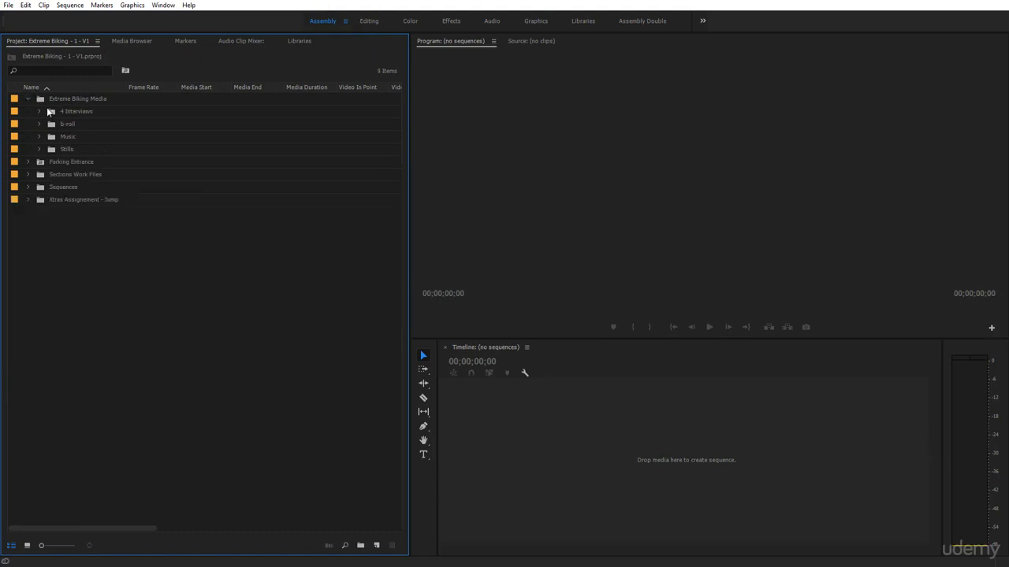
pyautogui.click(39, 111)
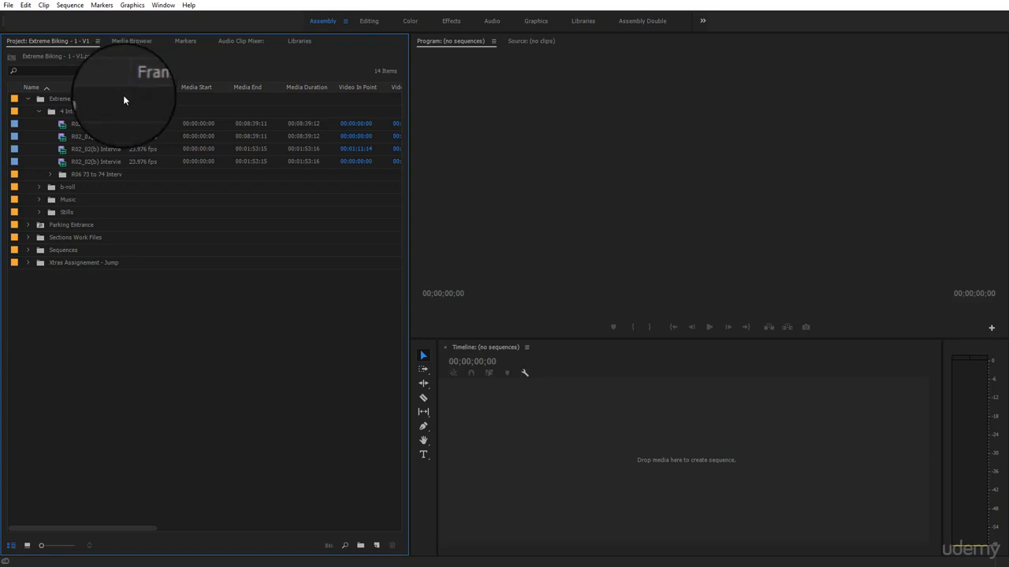
# Step: Widen the Name column to fit the clip names and place the Video In Point and Video Out Point columns directly after it
pyautogui.moveTo(127, 87); pyautogui.dragTo(161, 89)
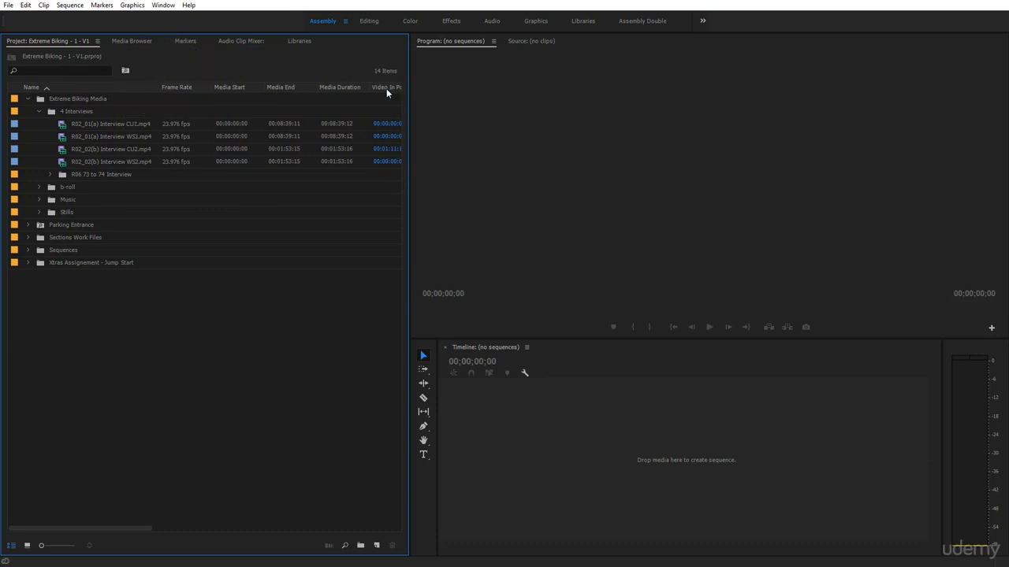
pyautogui.moveTo(385, 87)
pyautogui.mouseDown()
pyautogui.moveTo(240, 106)
pyautogui.moveTo(165, 102)
pyautogui.mouseUp()
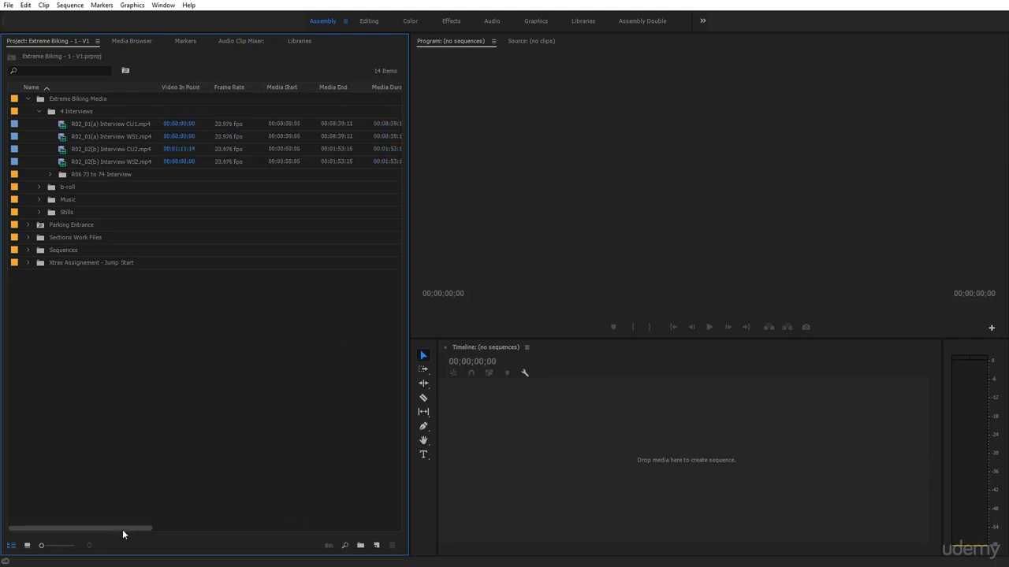
pyautogui.moveTo(123, 528); pyautogui.dragTo(153, 536)
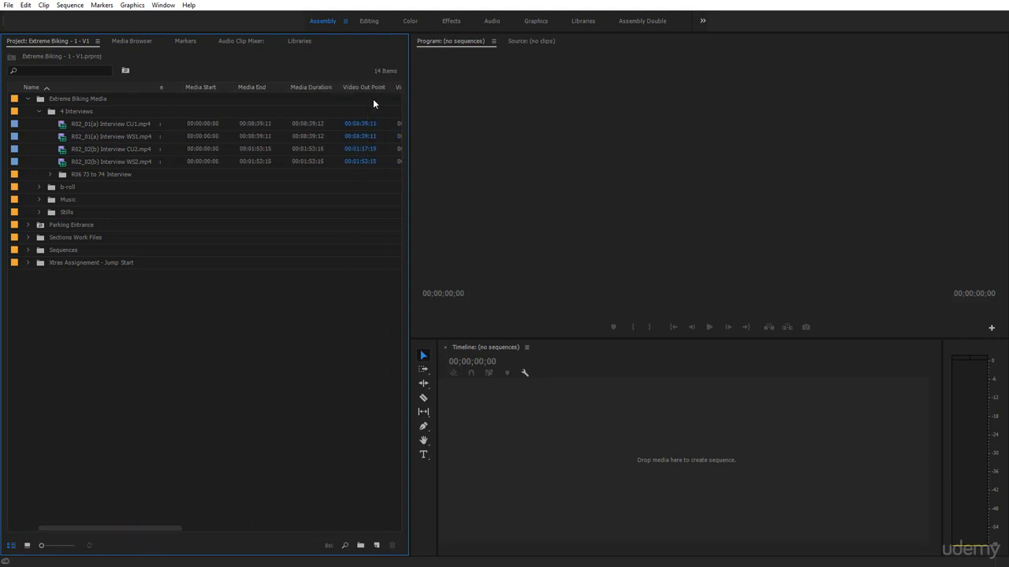
pyautogui.moveTo(370, 86)
pyautogui.mouseDown()
pyautogui.moveTo(153, 96)
pyautogui.moveTo(214, 92)
pyautogui.mouseUp()
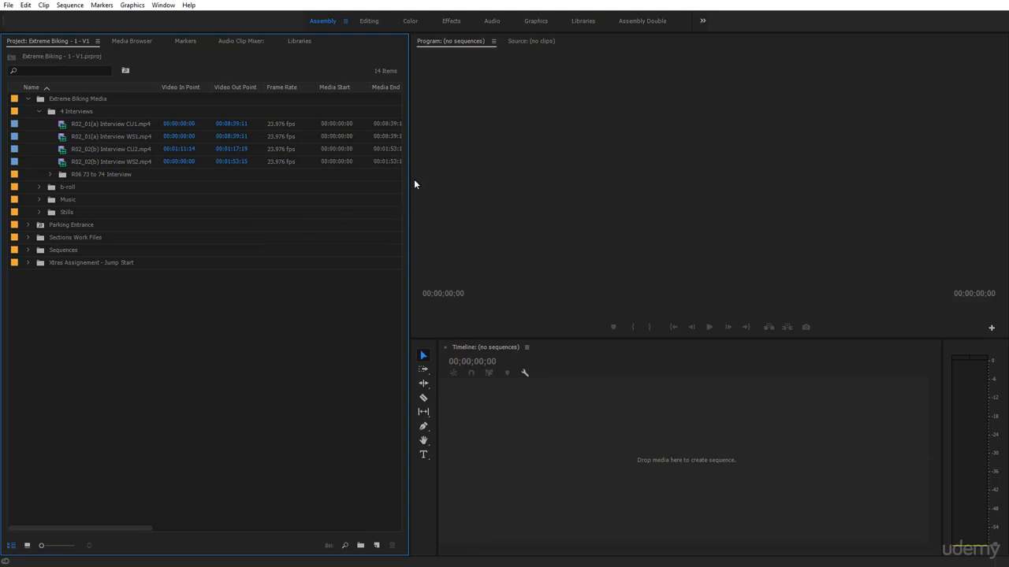
# Step: Narrow the Project panel to its first three columns and shrink the tools area to a single column beside the timeline
pyautogui.moveTo(407, 214); pyautogui.dragTo(265, 213)
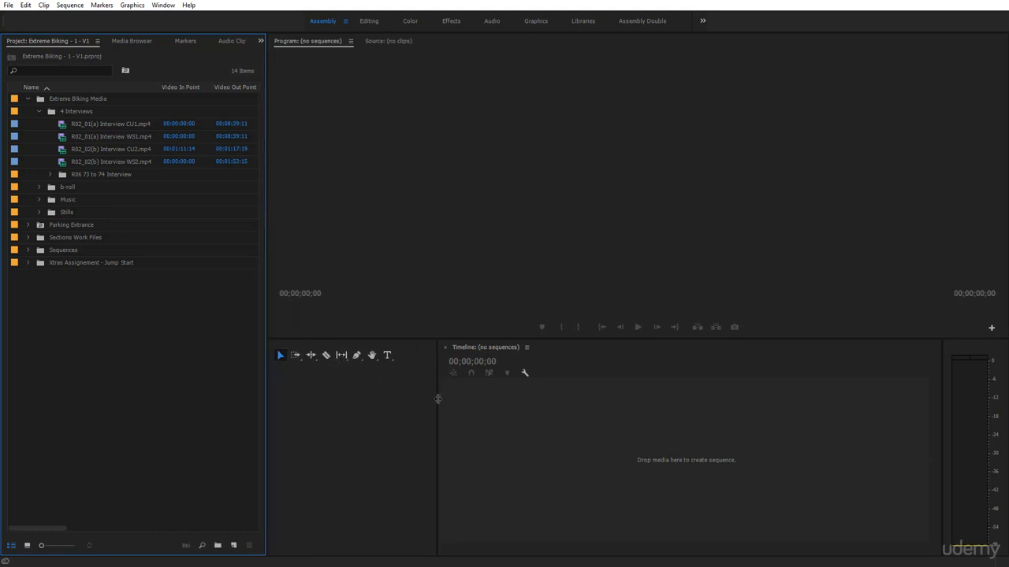
pyautogui.moveTo(437, 398); pyautogui.dragTo(283, 408)
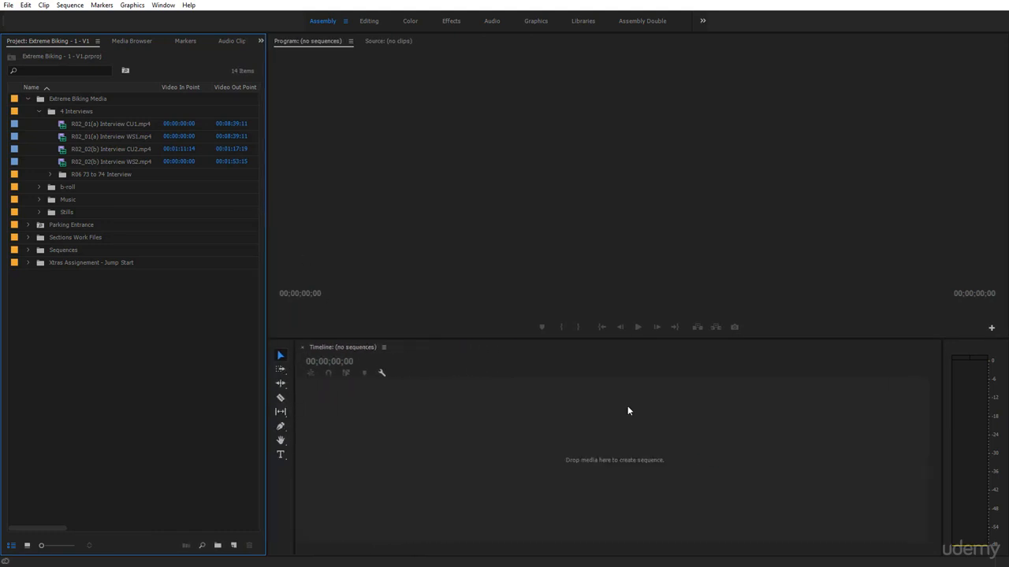
# Step: Open the clip R02_01(a) Interview CU1.mp4 in the Source monitor and add a marker at 00:01:31:07
pyautogui.click(400, 44)
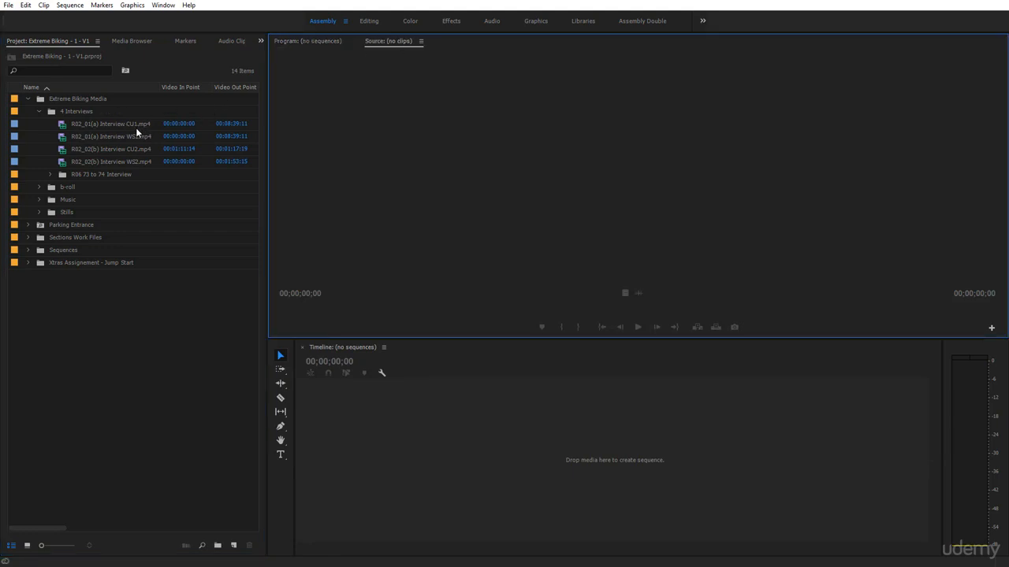
pyautogui.doubleClick(64, 126)
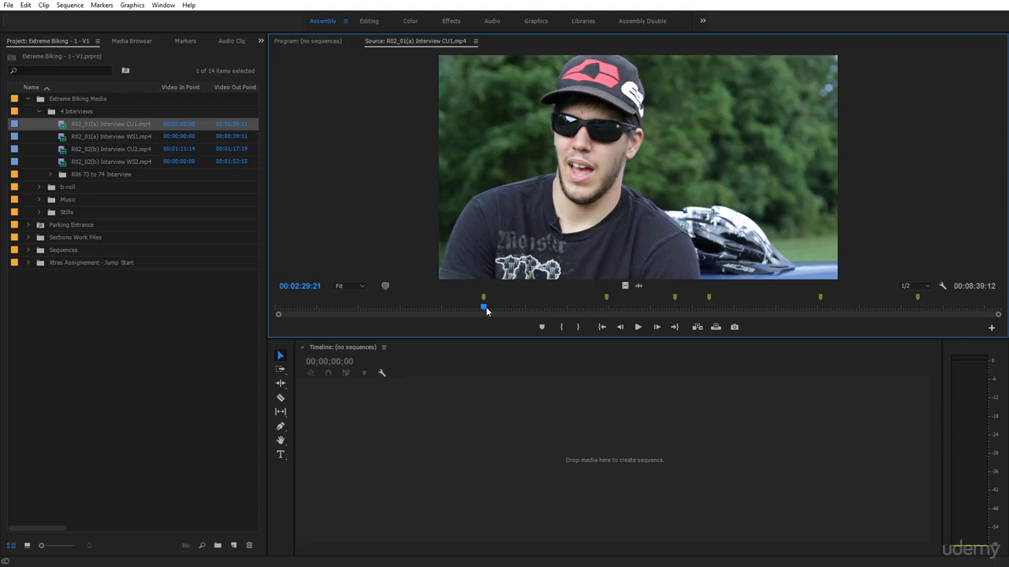
pyautogui.moveTo(484, 312); pyautogui.dragTo(401, 309)
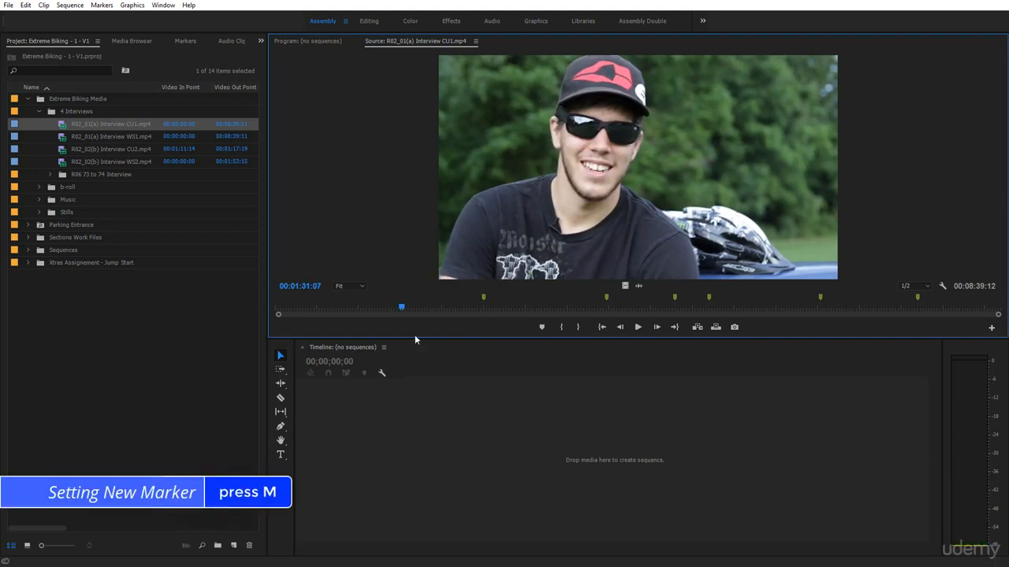
pyautogui.press('m')
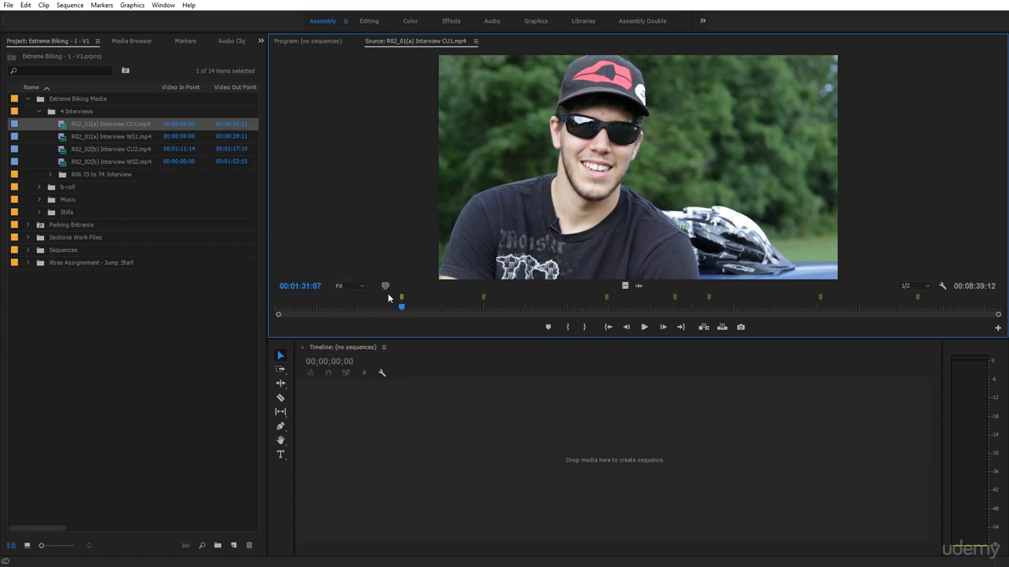
# Step: Return to the marker at 00:01:31:07 in the source clip and clear only that marker
pyautogui.moveTo(403, 308); pyautogui.dragTo(422, 308)
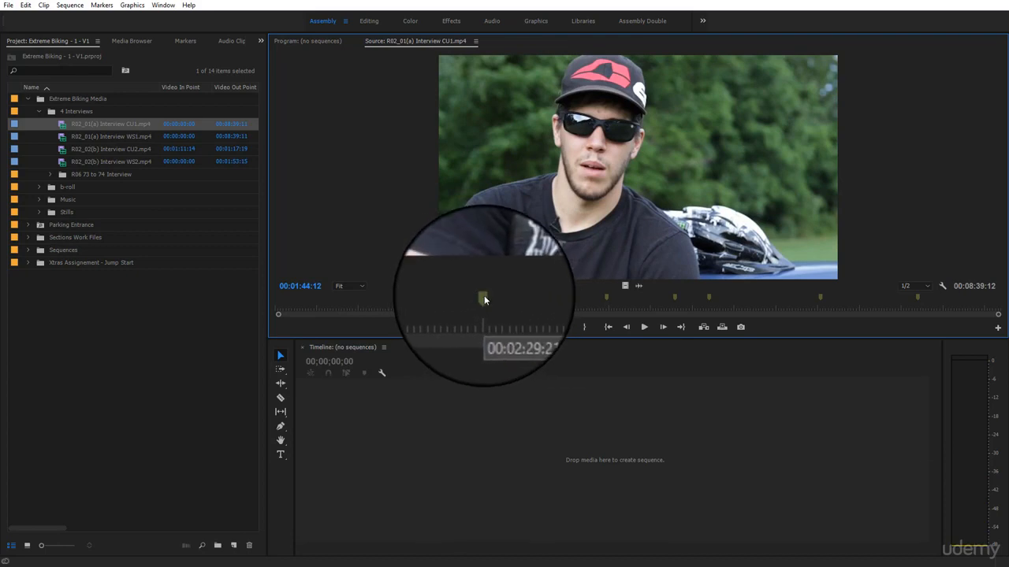
pyautogui.click(484, 298)
pyautogui.click(465, 302)
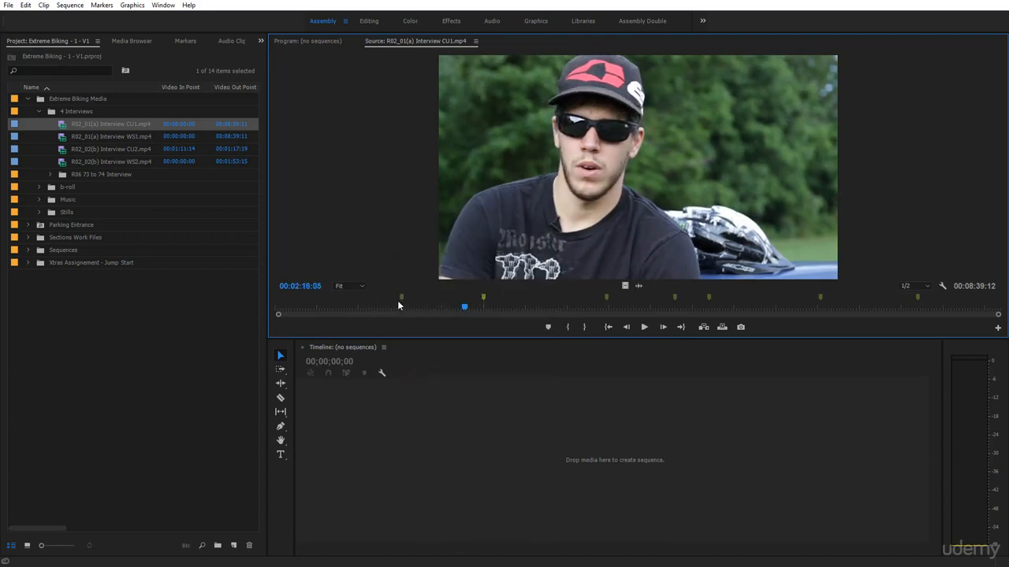
pyautogui.click(403, 299)
pyautogui.click(402, 299)
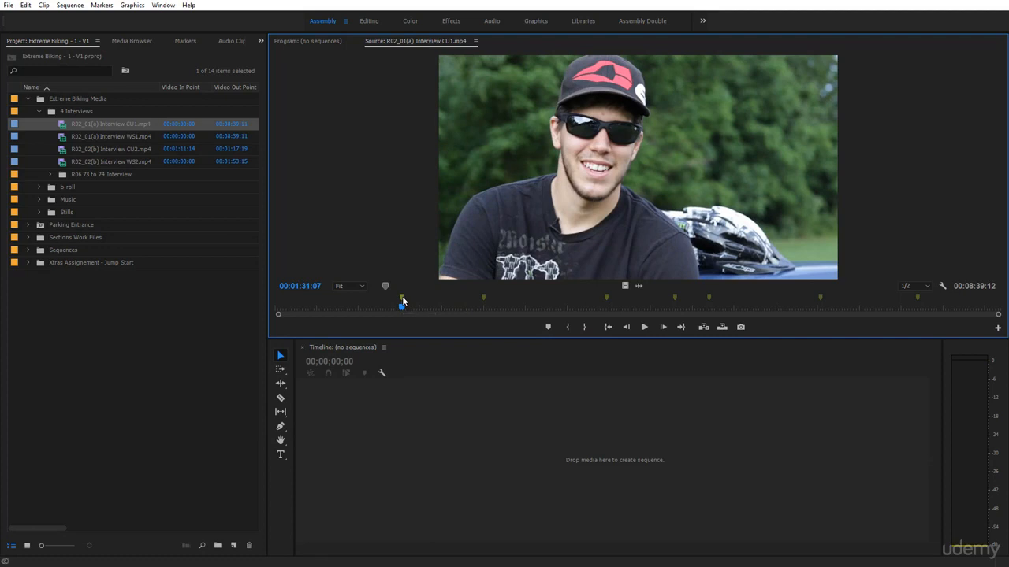
pyautogui.rightClick(403, 300)
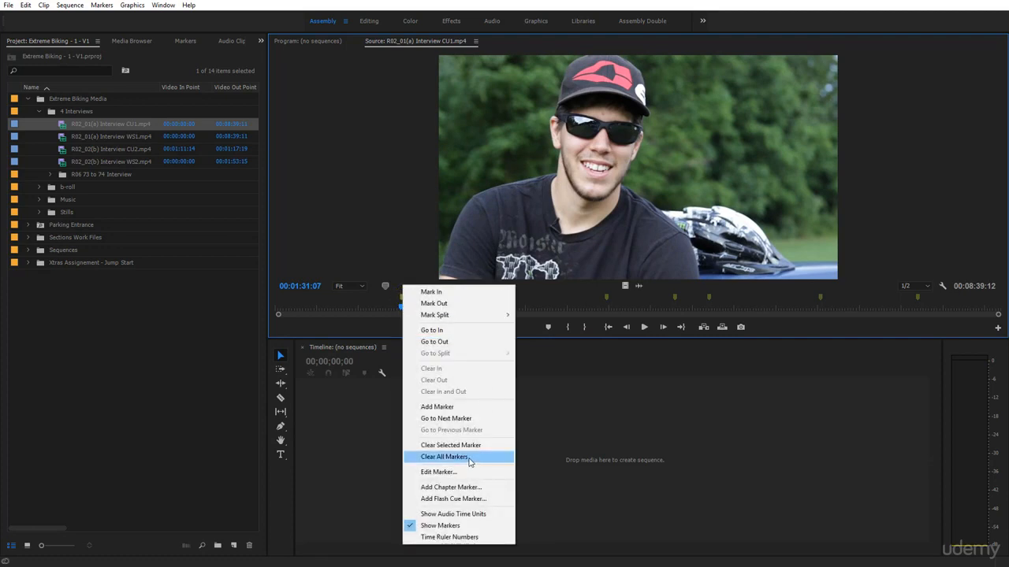
pyautogui.click(470, 446)
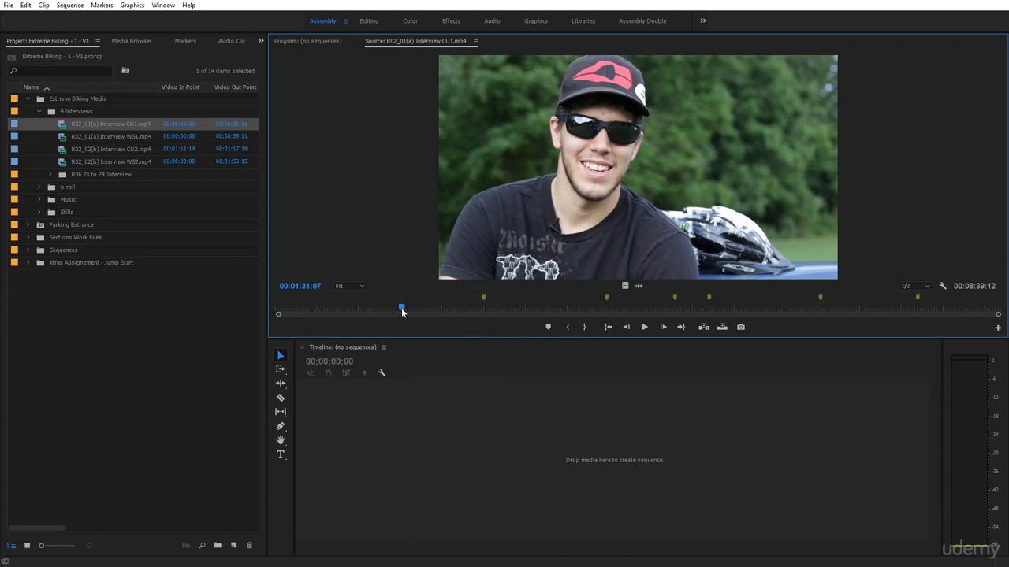
# Step: Jump from about 00:02:06:18 to the next marker in the source clip and zoom the time ruler in around it
pyautogui.moveTo(401, 311); pyautogui.dragTo(452, 311)
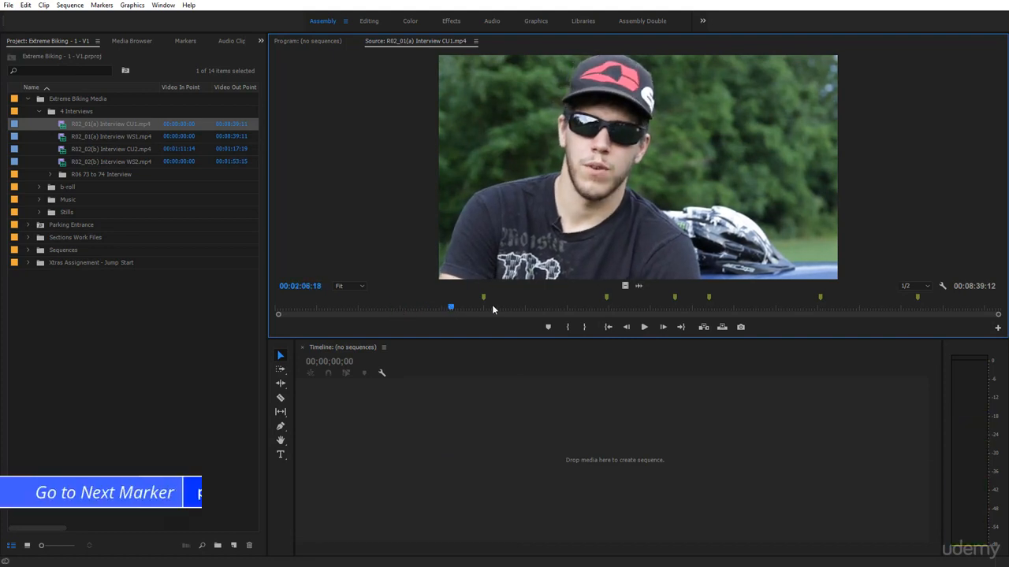
pyautogui.hotkey('shift', 'm')
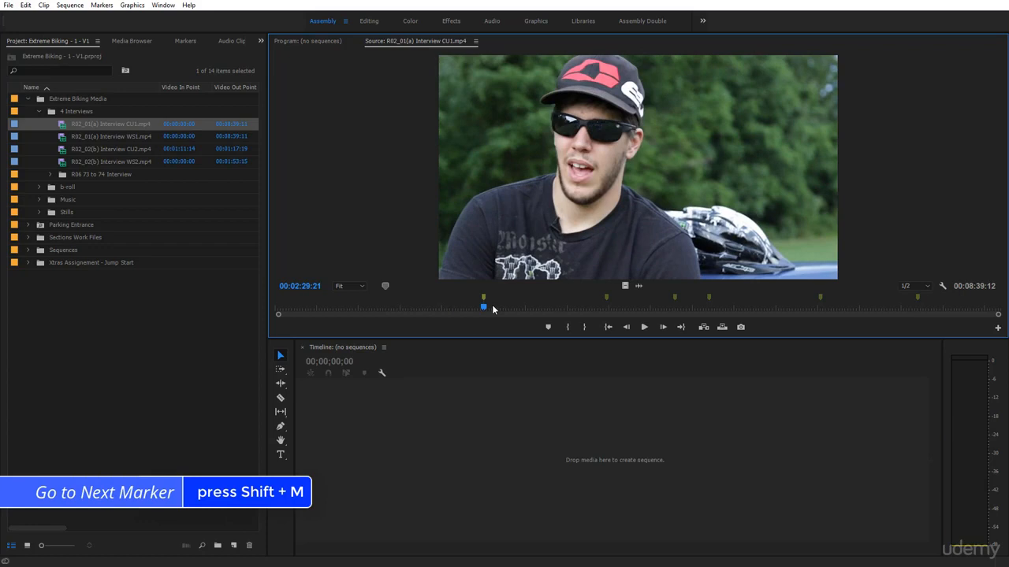
pyautogui.click(998, 316)
pyautogui.moveTo(998, 316); pyautogui.dragTo(764, 331)
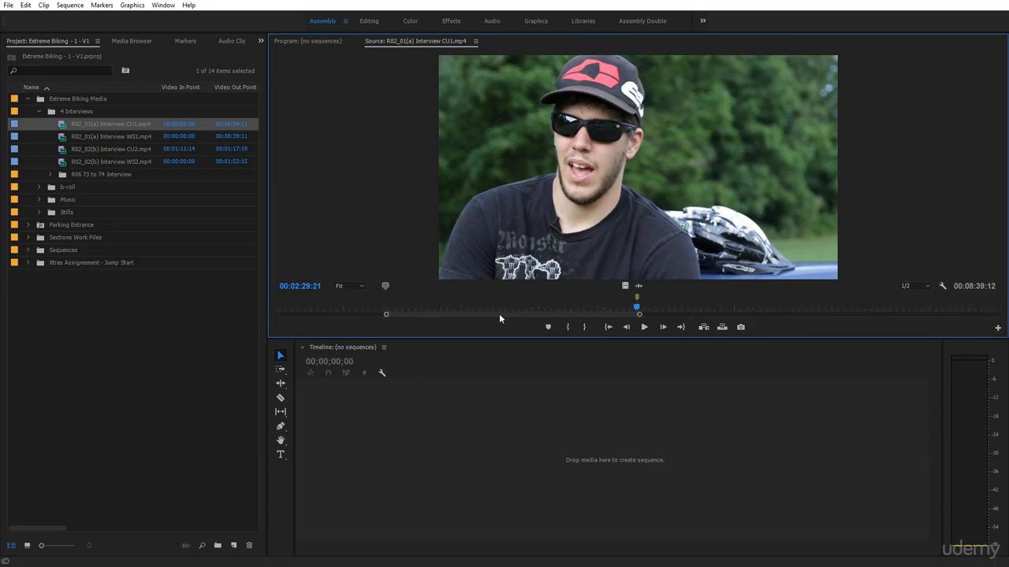
pyautogui.moveTo(505, 314); pyautogui.dragTo(520, 322)
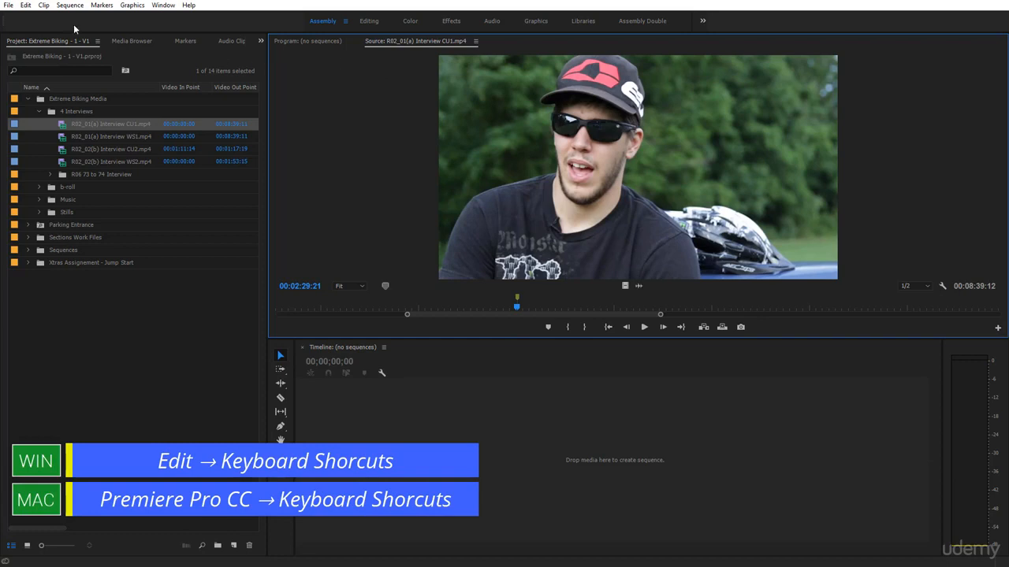
# Step: Examine the Add Marker key assignment in the Keyboard Shortcuts settings and leave them without changes
pyautogui.click(24, 5)
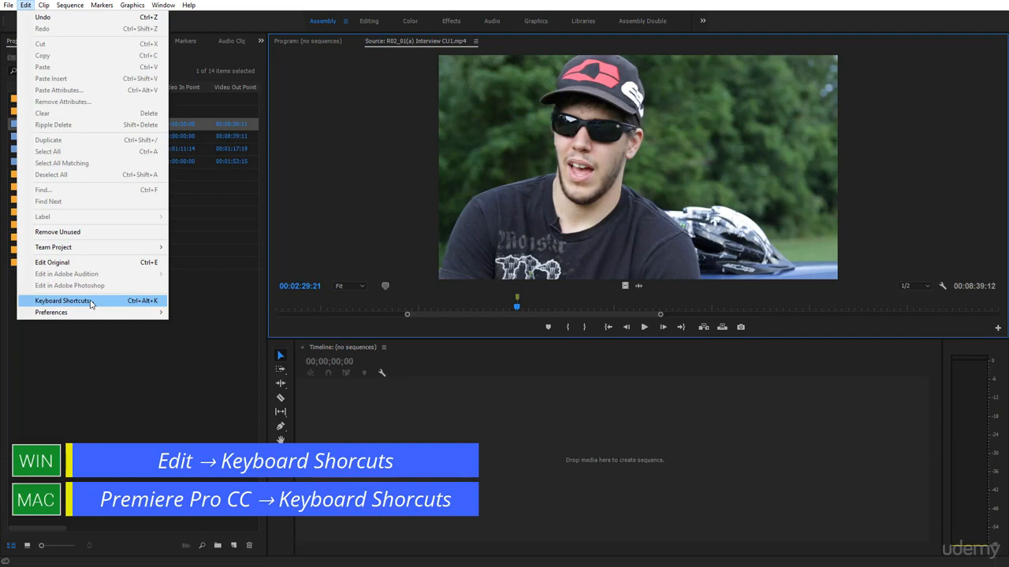
pyautogui.click(63, 300)
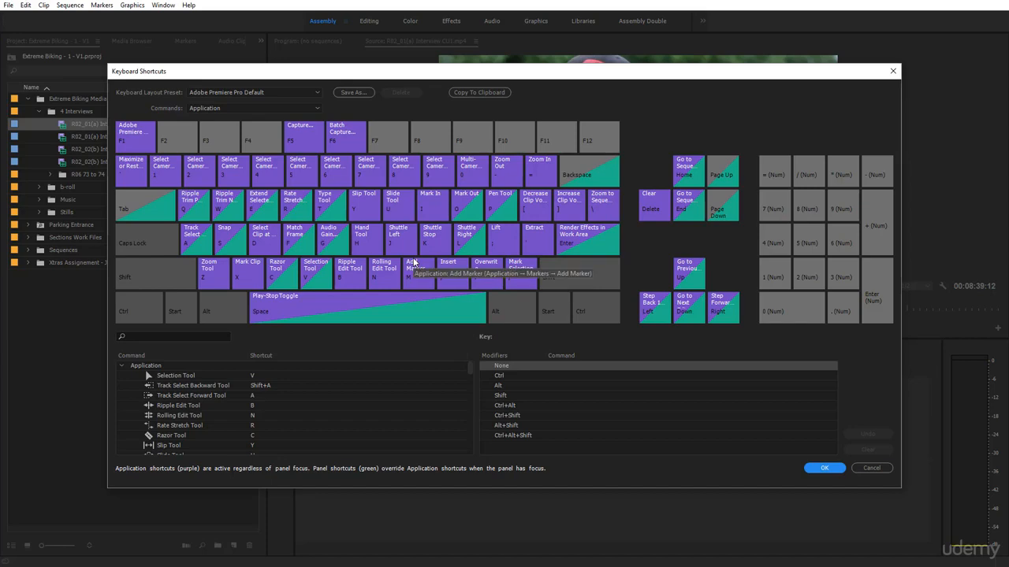
pyautogui.click(870, 468)
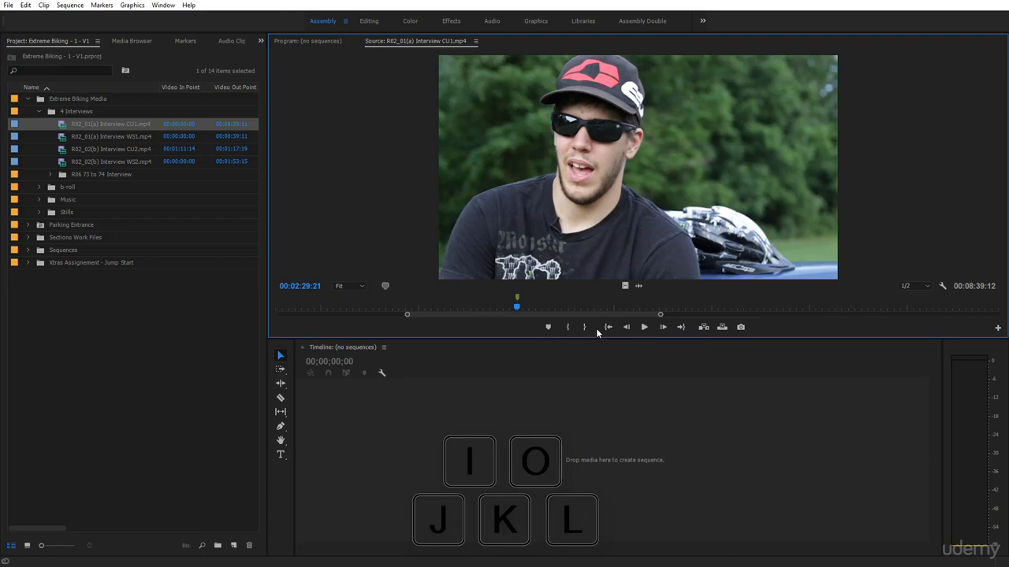
# Step: Play the interview clip forward from the marker, stop it, play it in reverse past the marker and stop again
pyautogui.press('l')
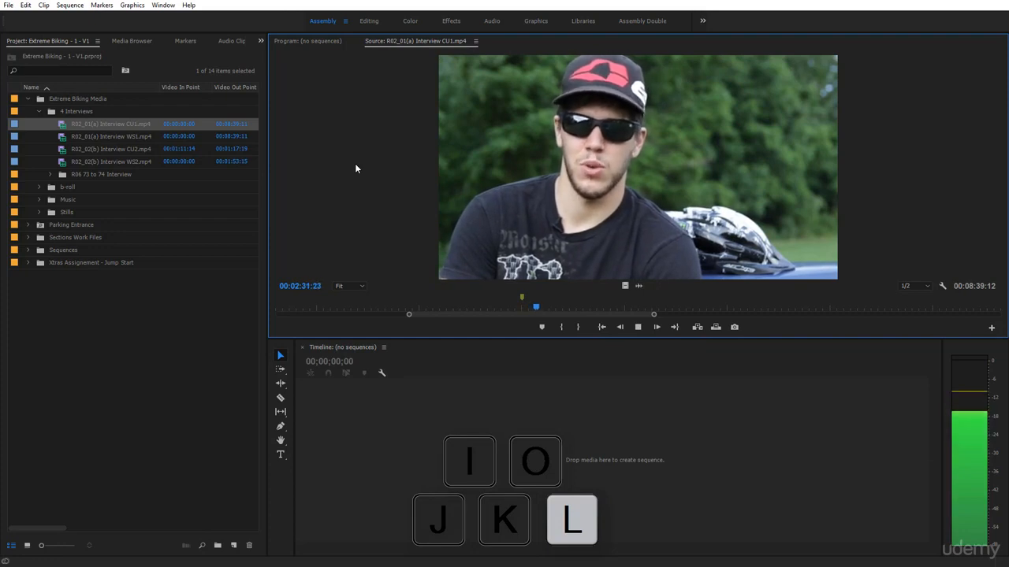
pyautogui.press('k')
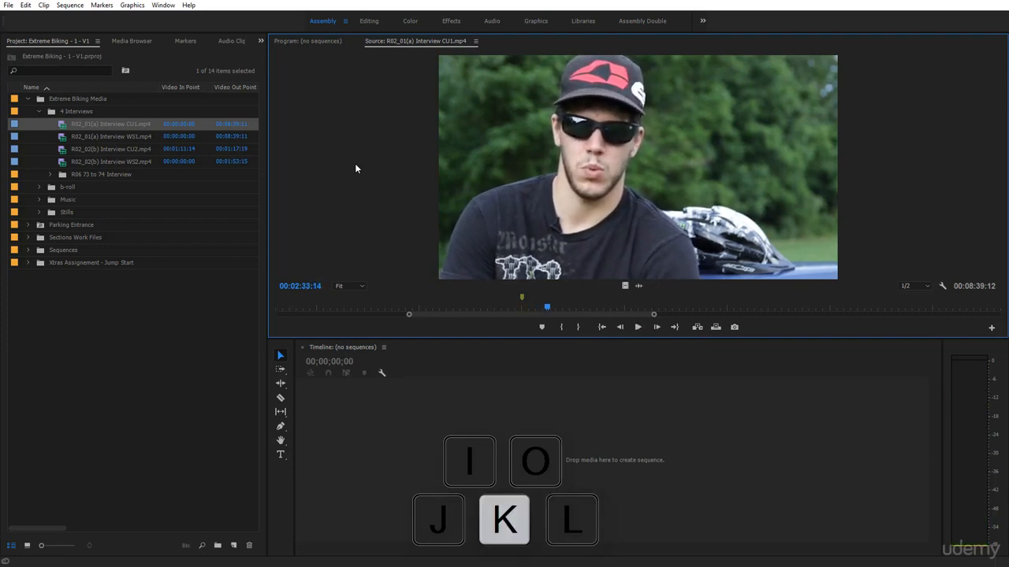
pyautogui.press('j')
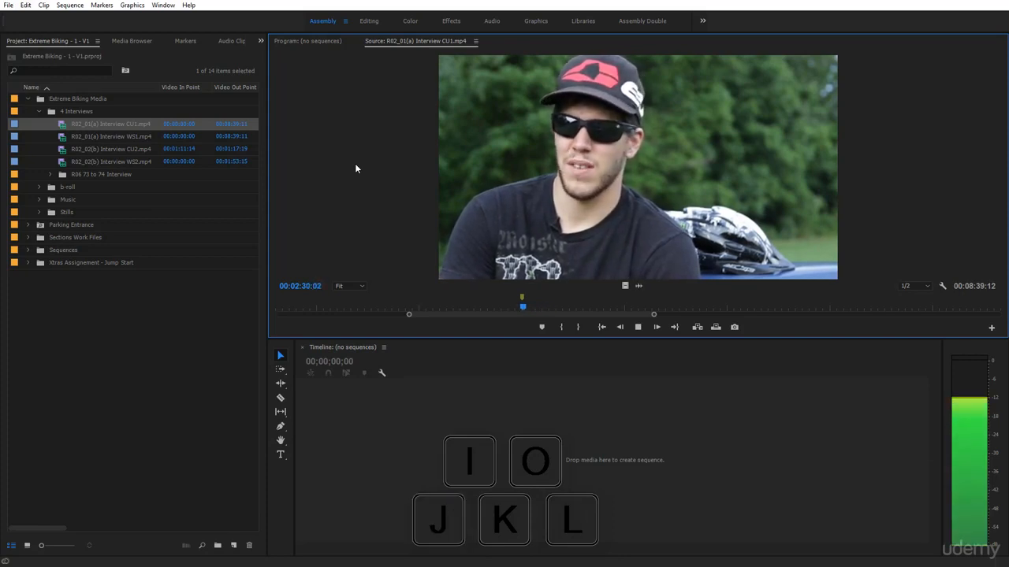
pyautogui.press('k')
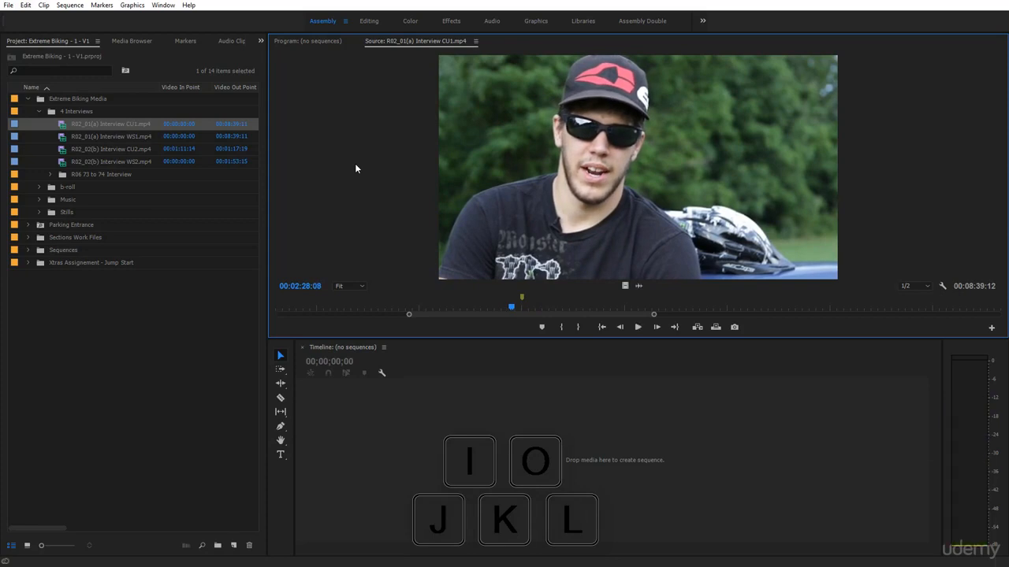
# Step: Play the interview clip forward at increasing speed well past the marker, then stop playback
pyautogui.press('l')
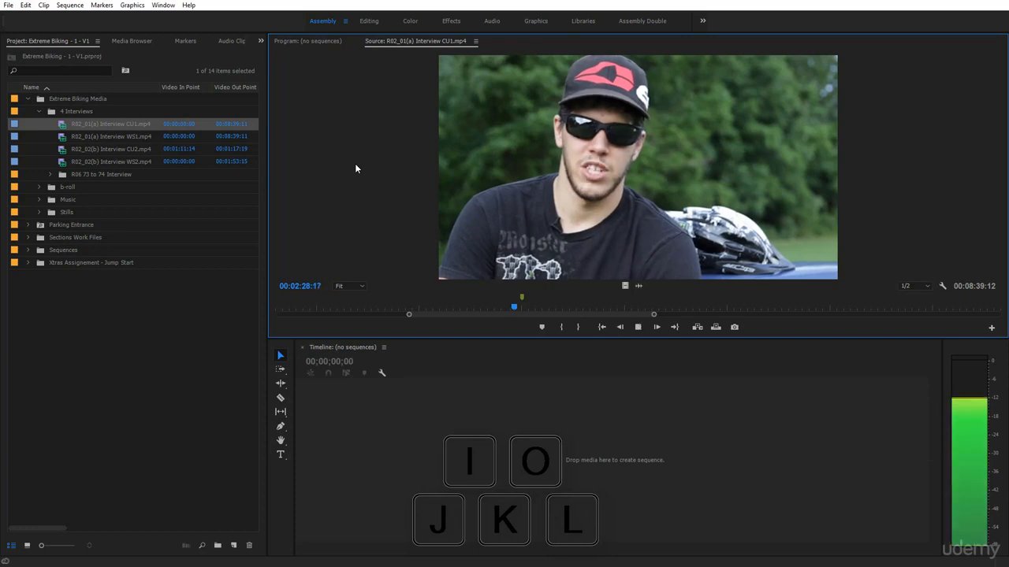
pyautogui.press('l')
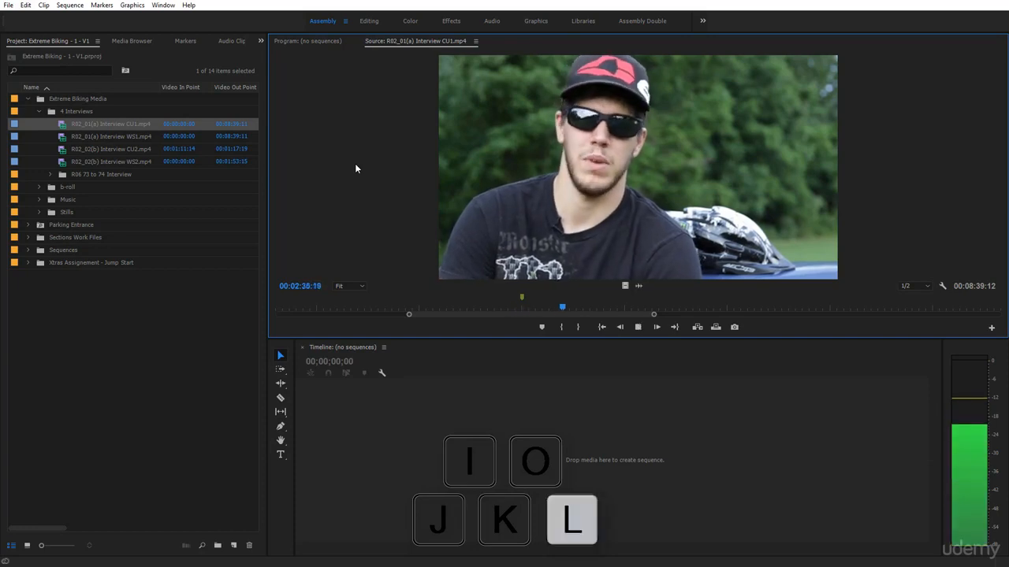
pyautogui.press('l')
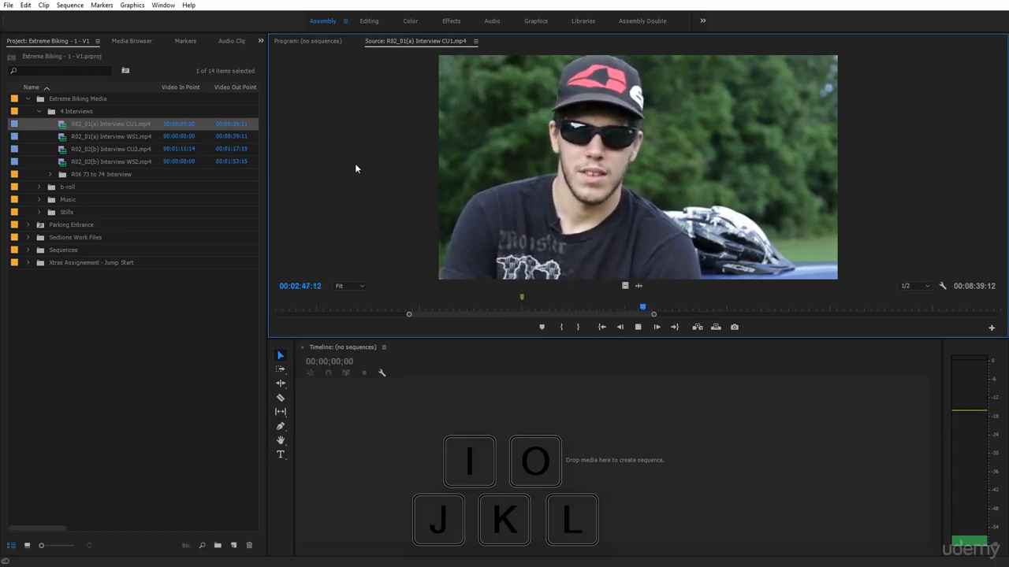
pyautogui.press('l')
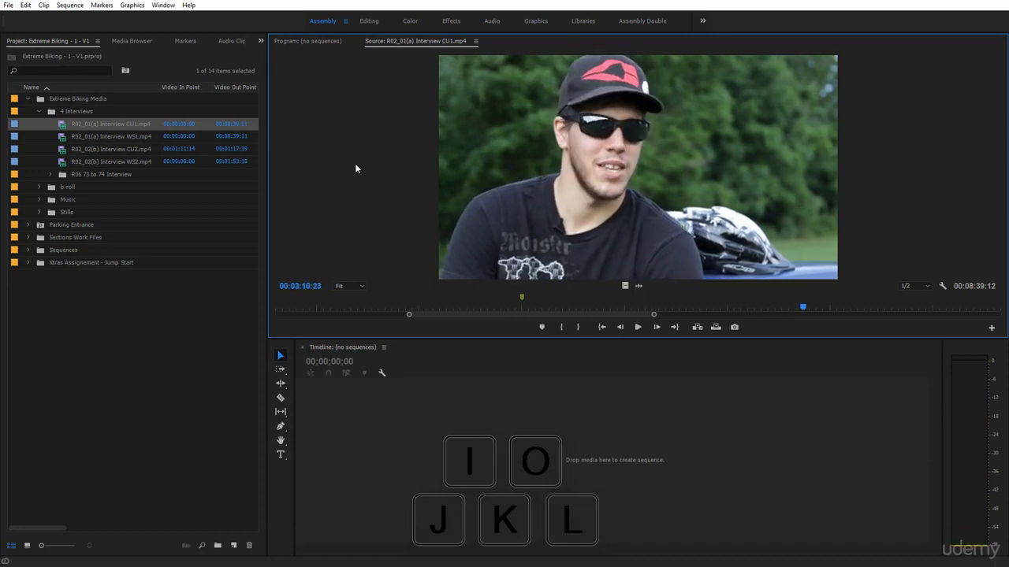
# Step: Play the interview clip in reverse at increasing speed and jump back to the marker at 00:02:29:21
pyautogui.press('j')
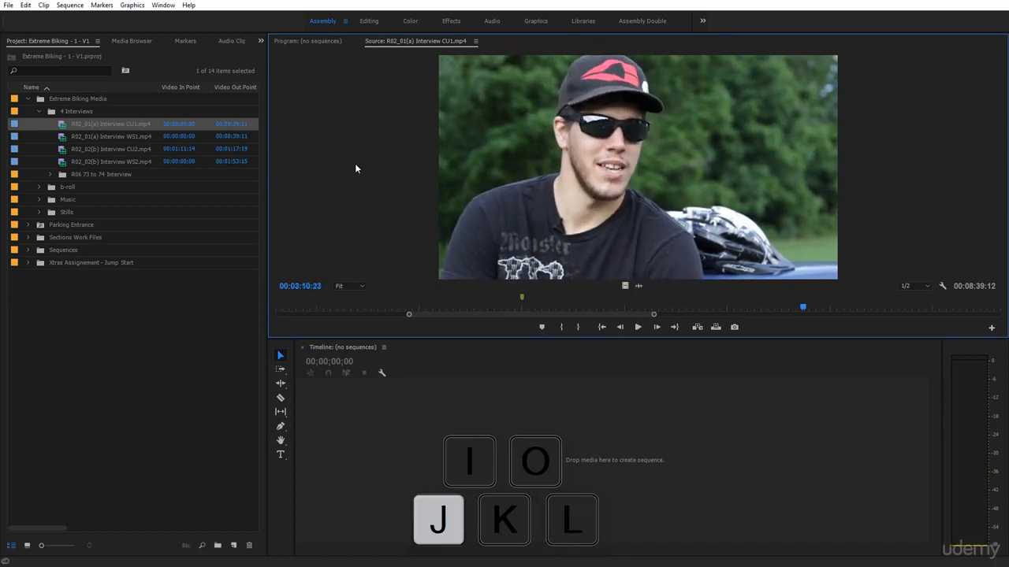
pyautogui.press('j')
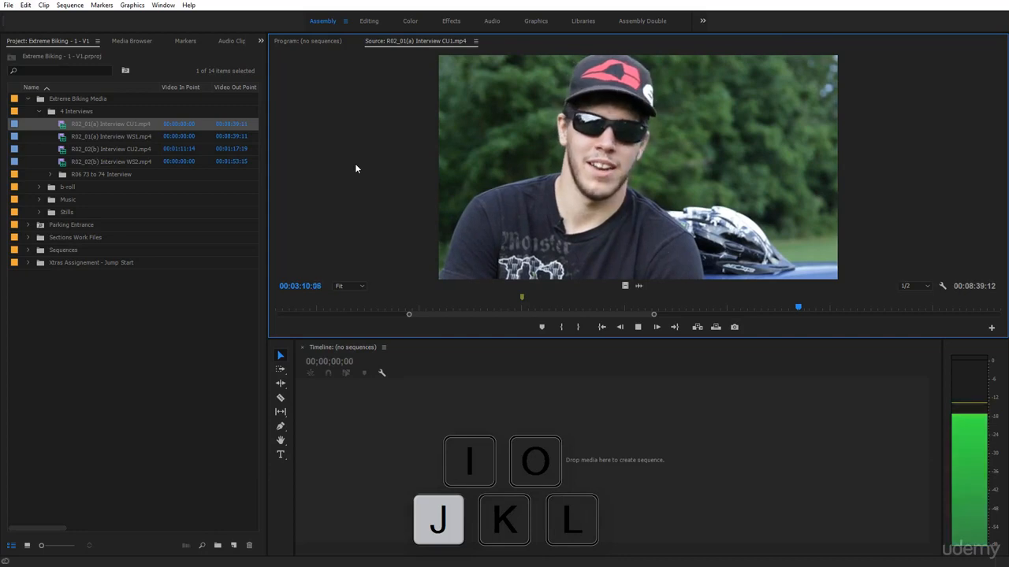
pyautogui.press('j')
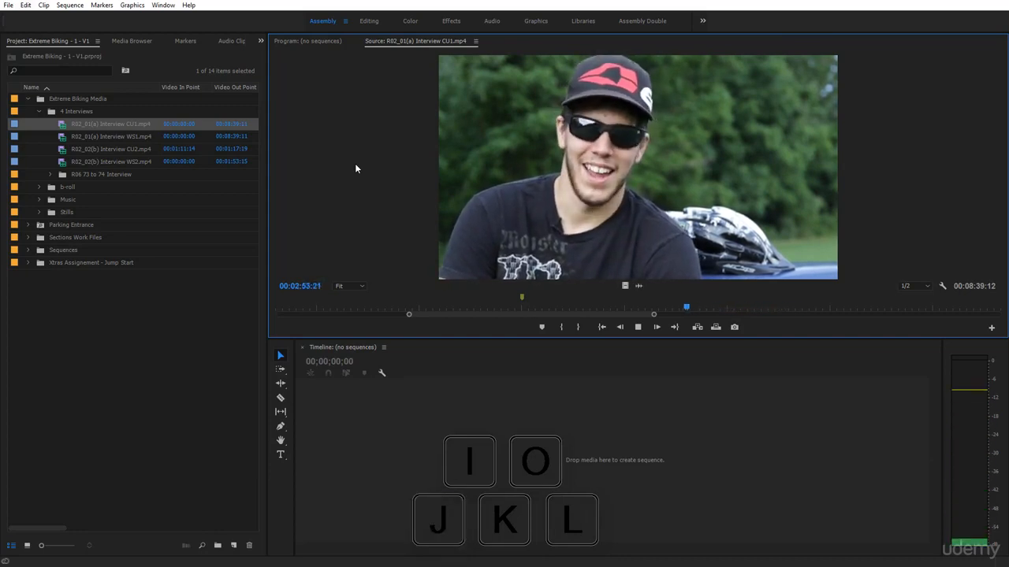
pyautogui.hotkey('ctrl', 'shift', 'm')
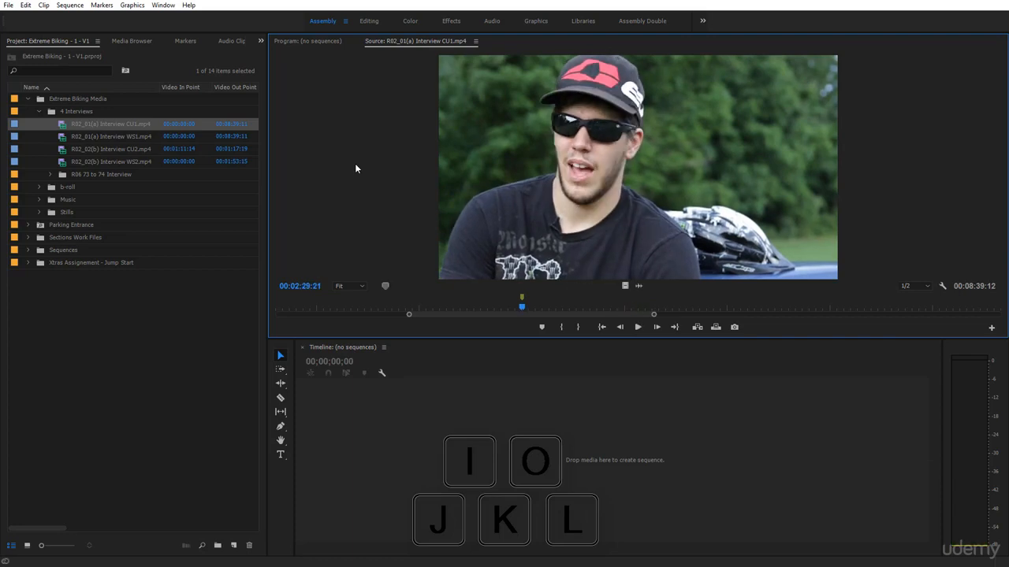
# Step: Play the clip forward from the marker in slow motion and stop at about 00:02:38:03
pyautogui.press('k')
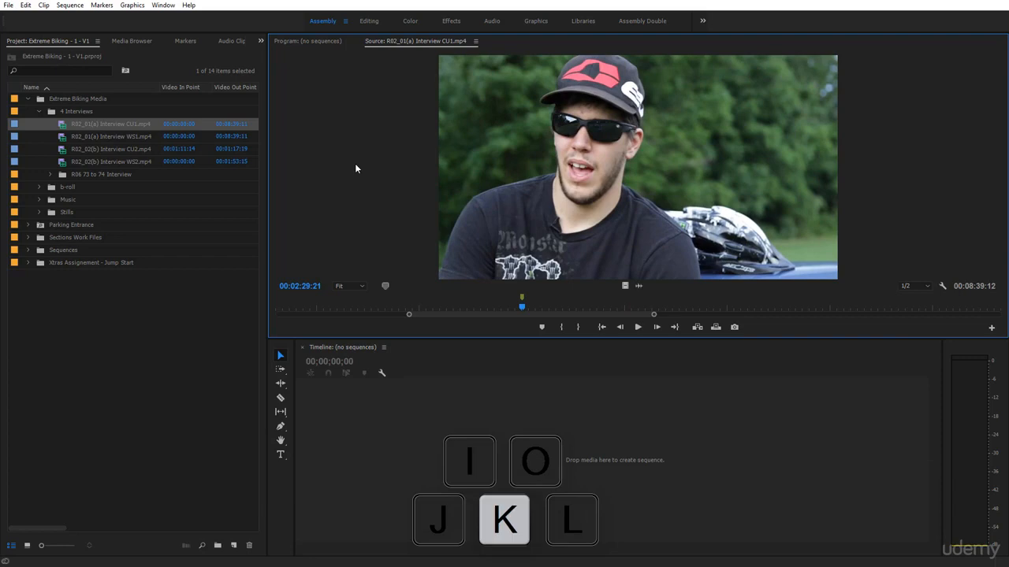
pyautogui.press('l')
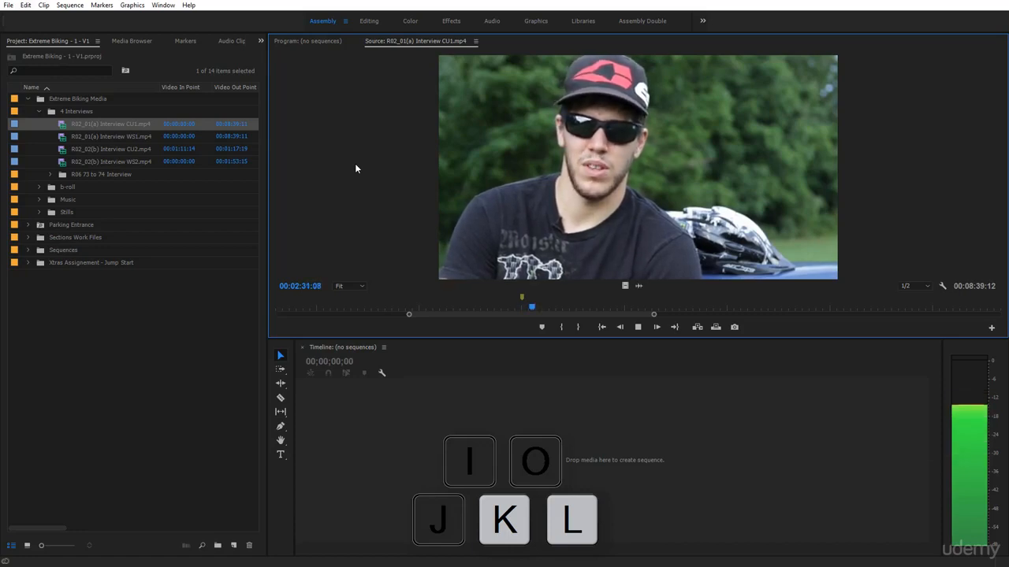
pyautogui.press('l')
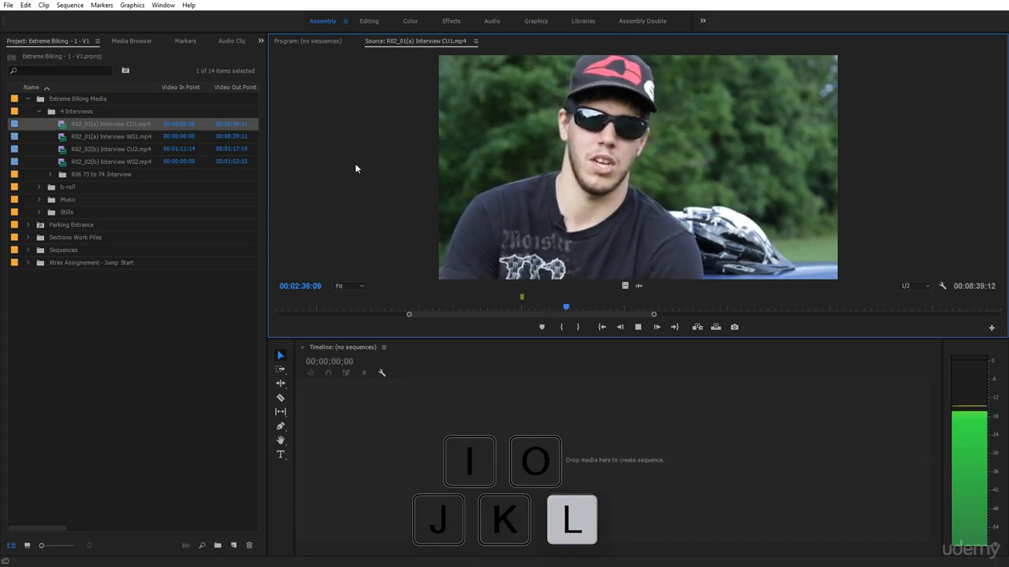
pyautogui.press('k')
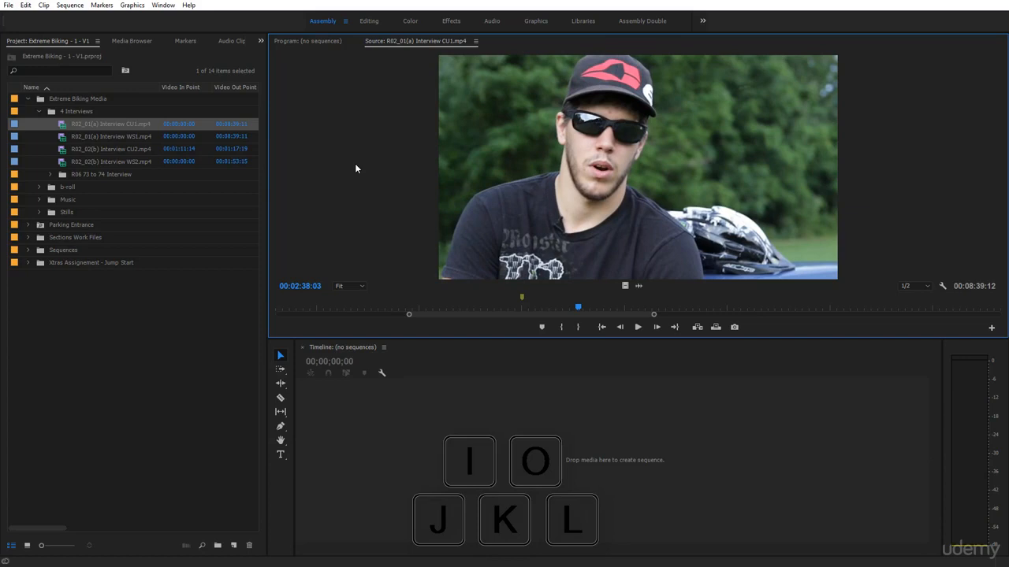
pyautogui.press('k')
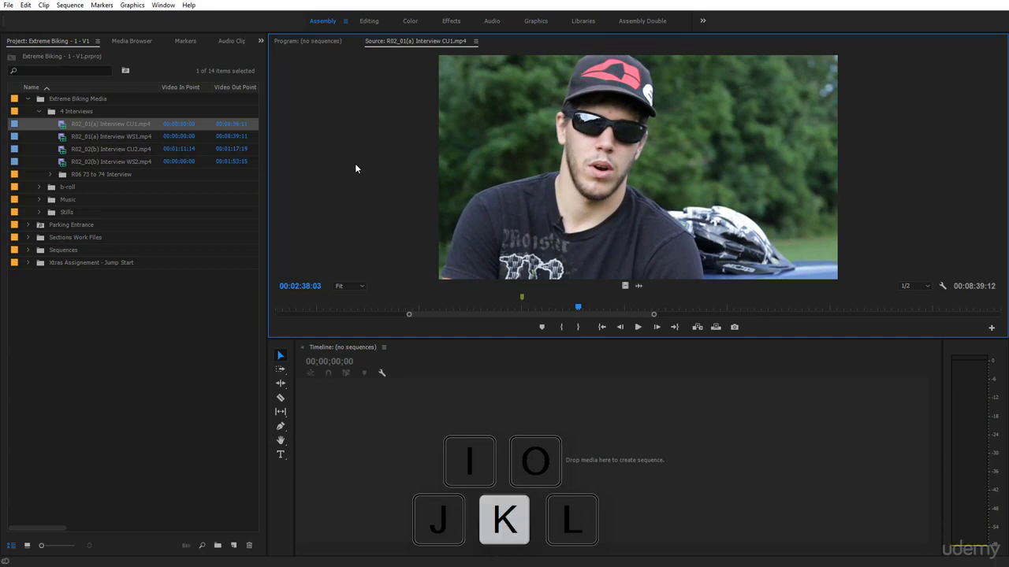
# Step: Play the clip backward in slow motion and stop at about 00:02:32:22
pyautogui.press('j')
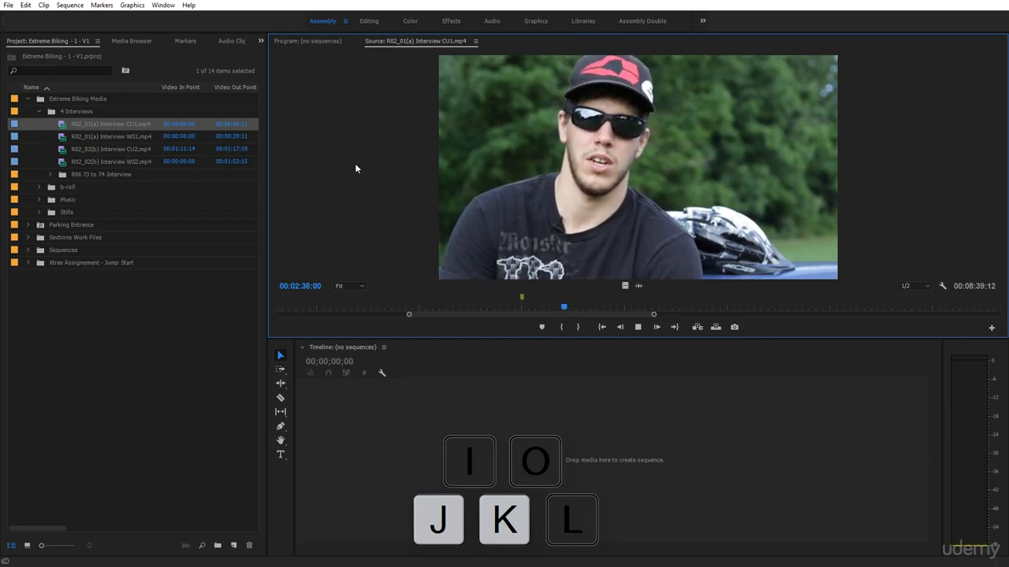
pyautogui.press('j')
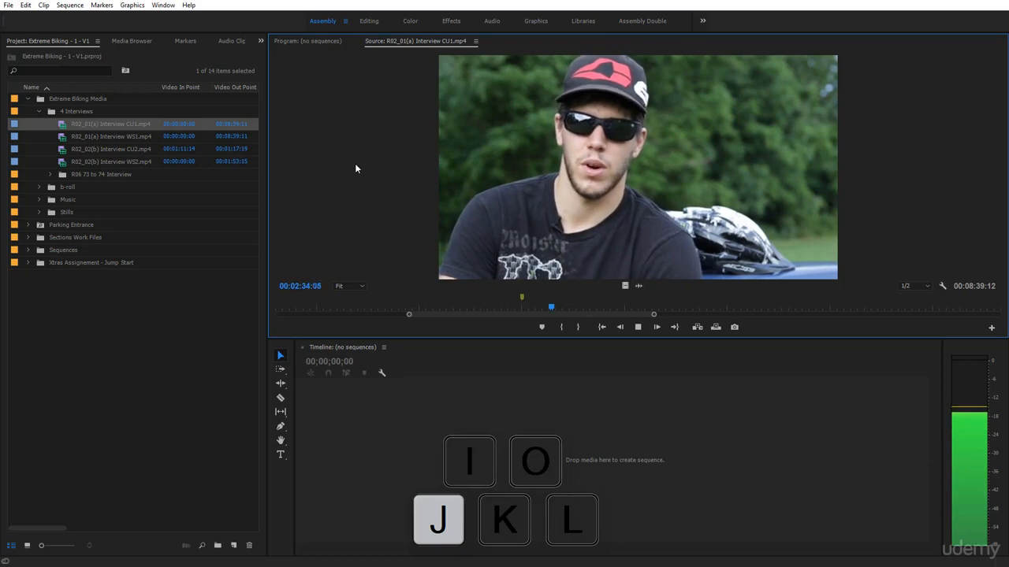
pyautogui.press('k')
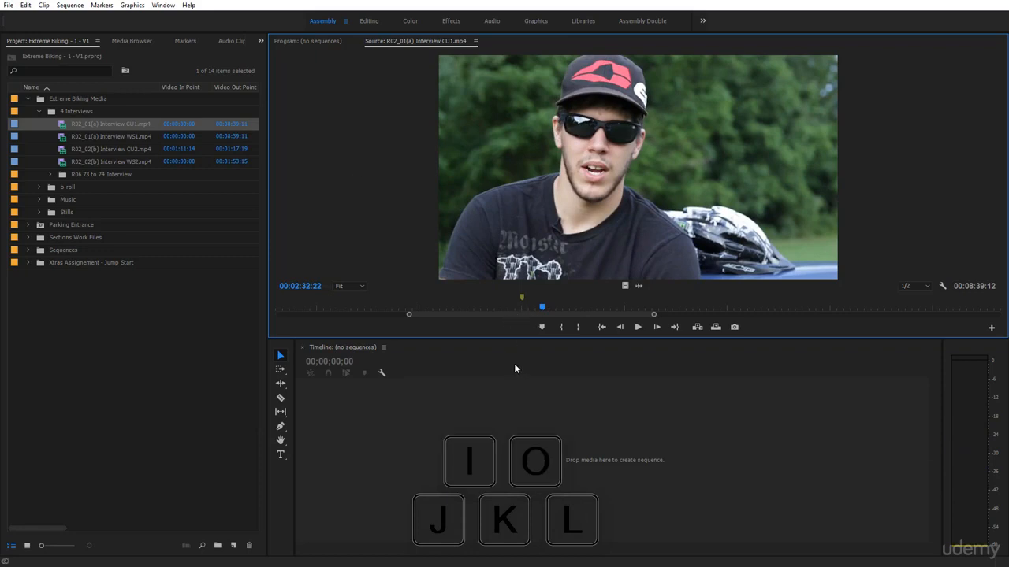
# Step: Shuttle back and forth around the marker to find the start of the answer and set the In point at 00:02:29:13
pyautogui.press('j')
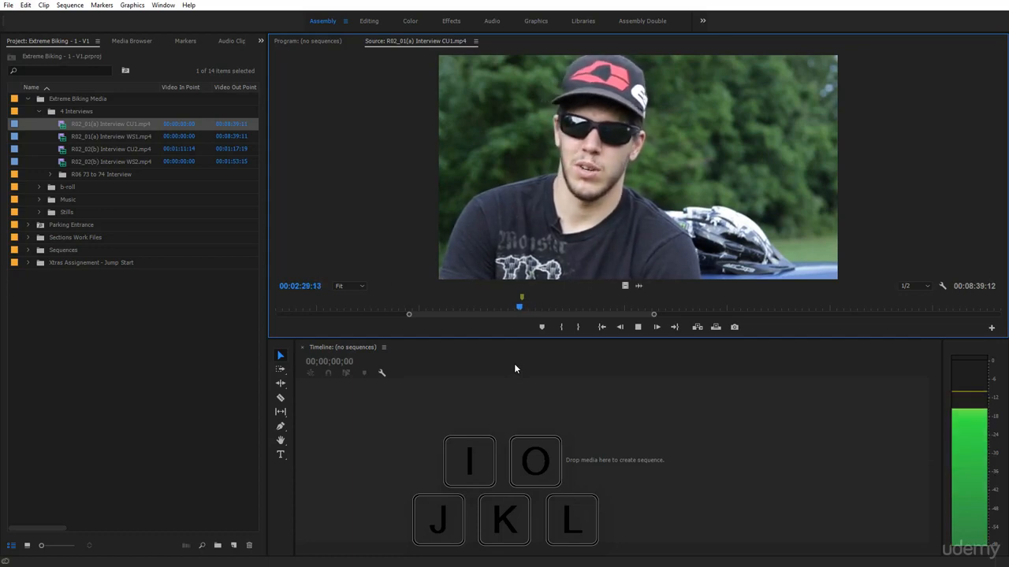
pyautogui.press('k')
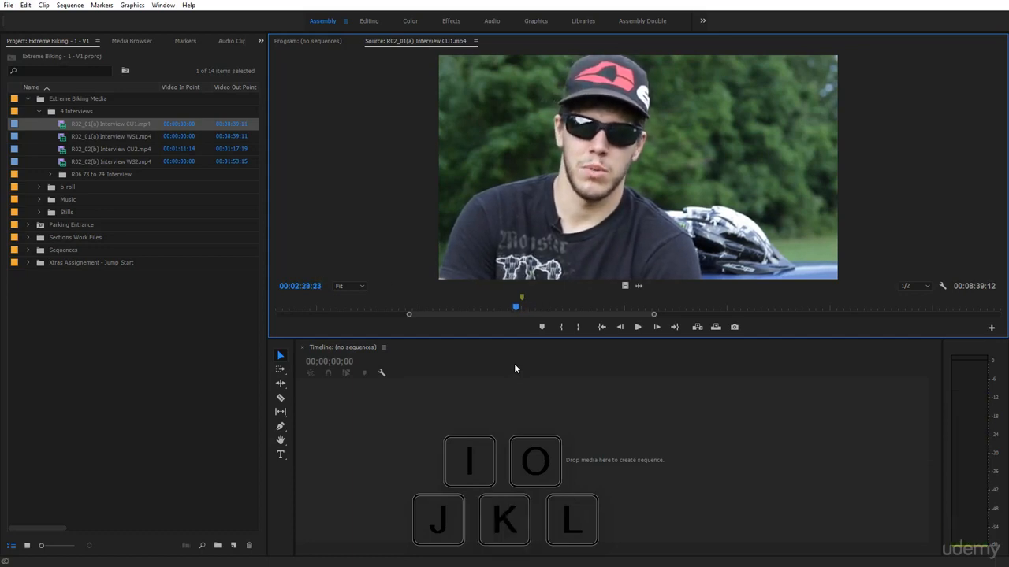
pyautogui.press('l')
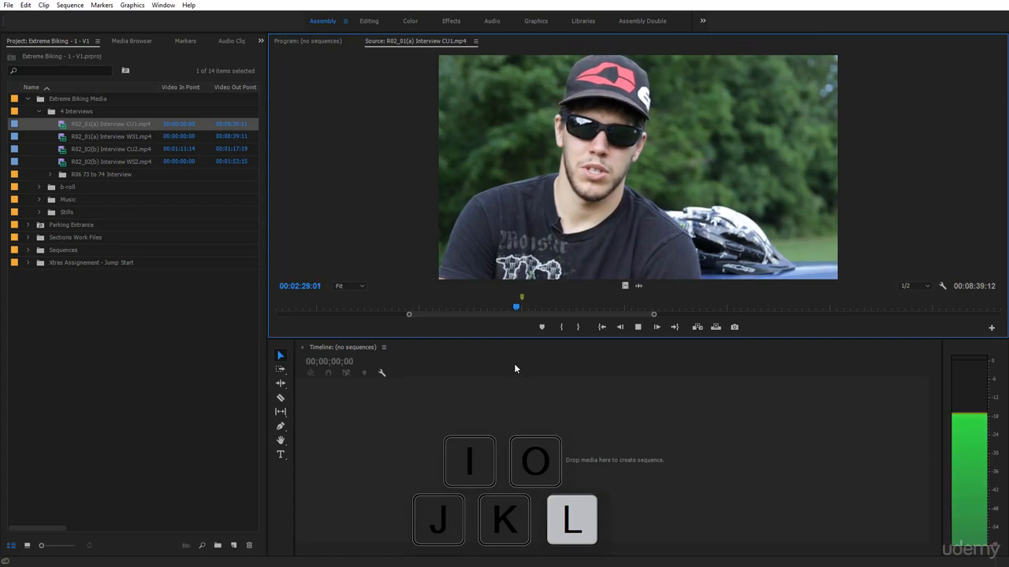
pyautogui.press('k')
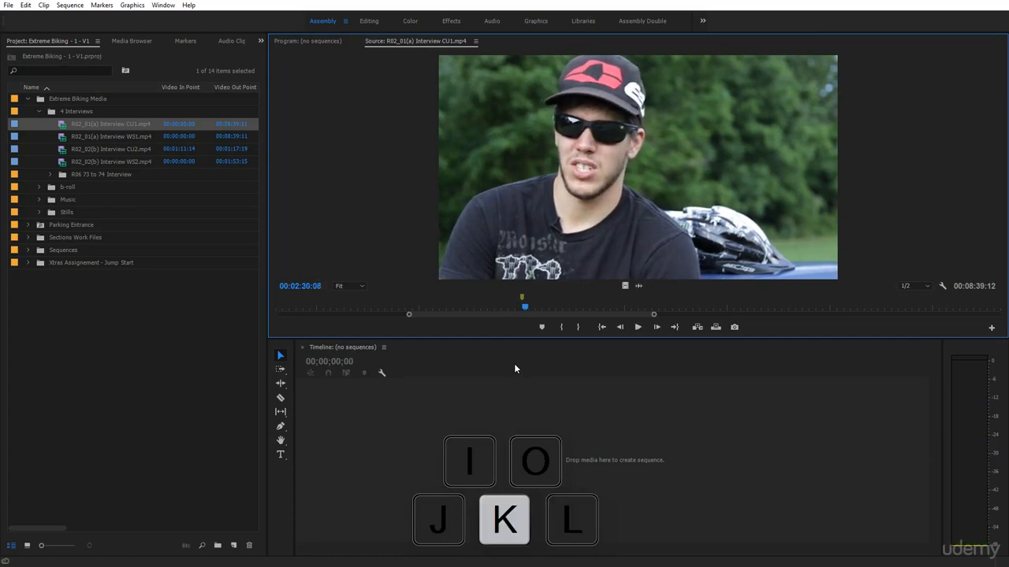
pyautogui.press('l')
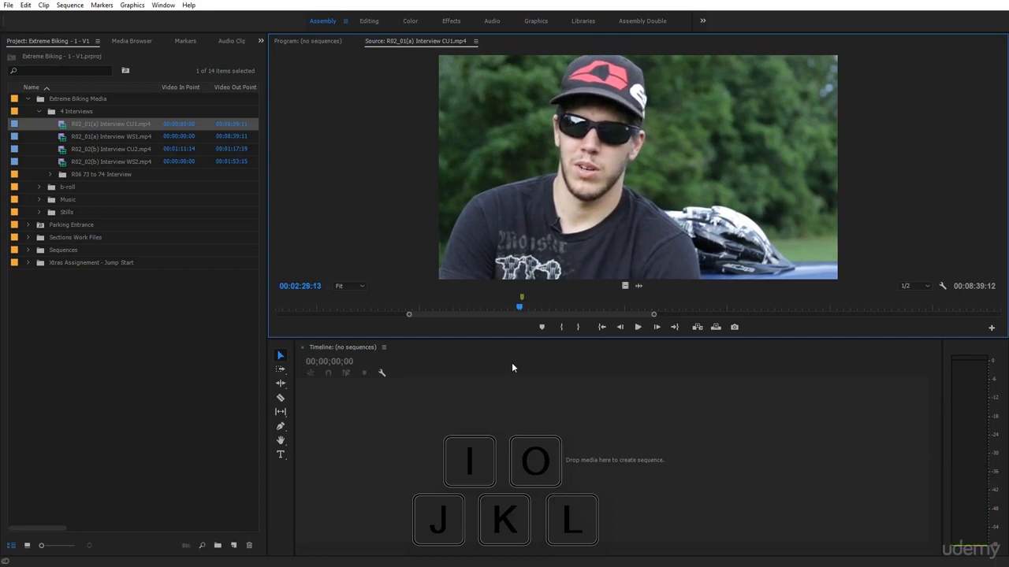
pyautogui.press('i')
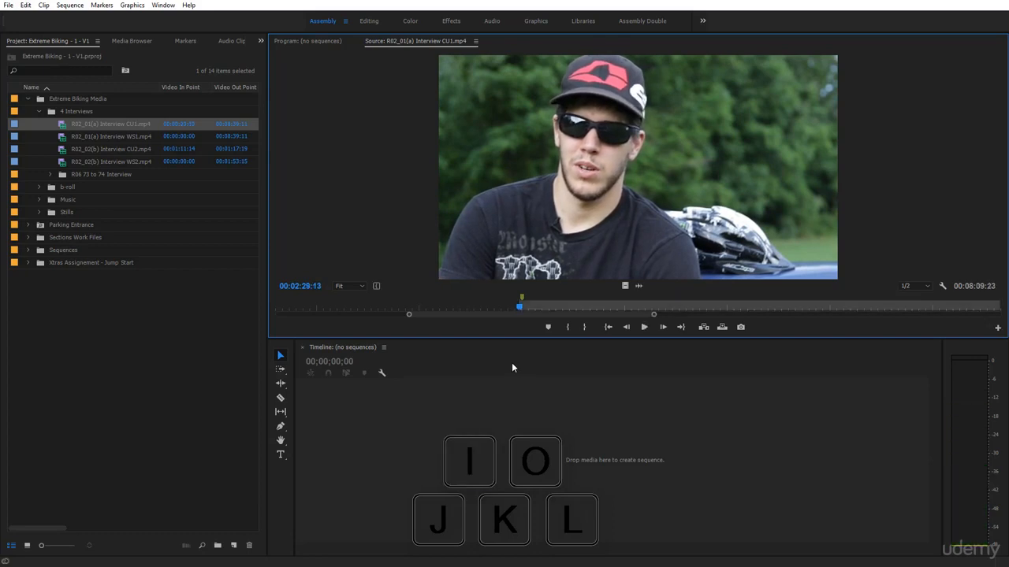
# Step: Play the clip on to the end of the answer and set the Out point at 00:02:40:04
pyautogui.press('l')
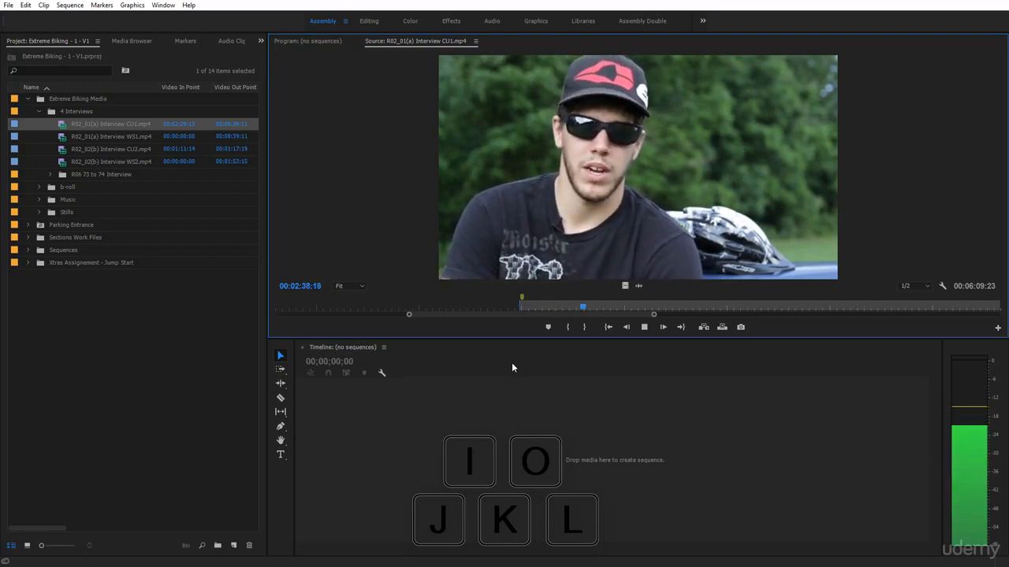
pyautogui.press('k')
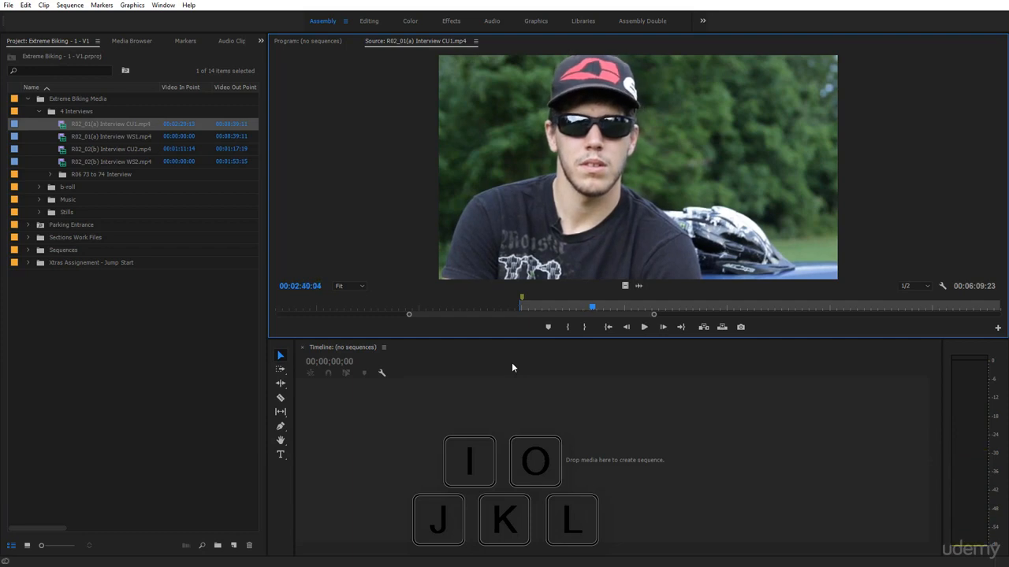
pyautogui.press('o')
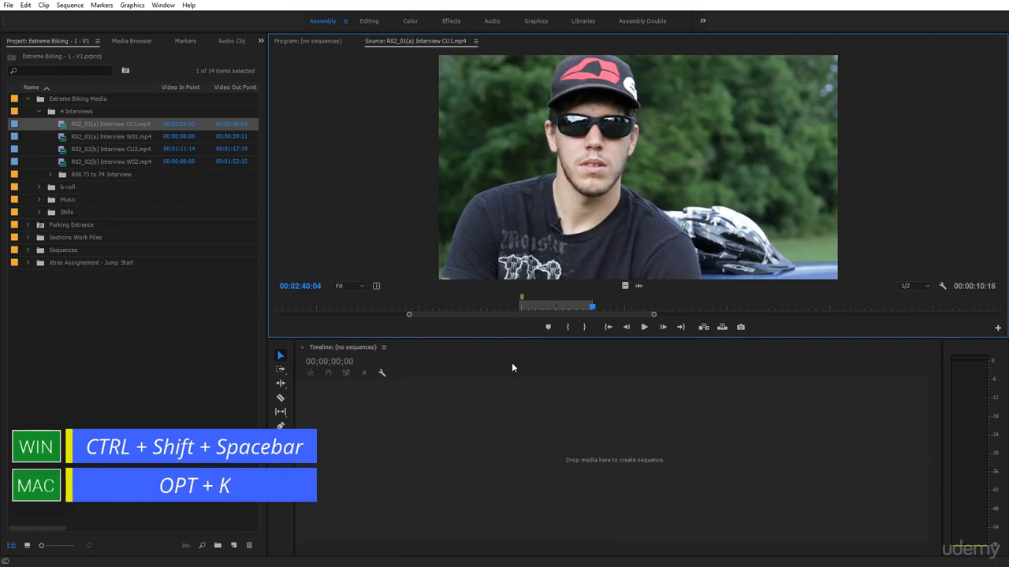
# Step: Play the marked range from In to Out, stop partway, and play from the playhead to the Out point
pyautogui.hotkey('ctrl', 'shift', 'space')
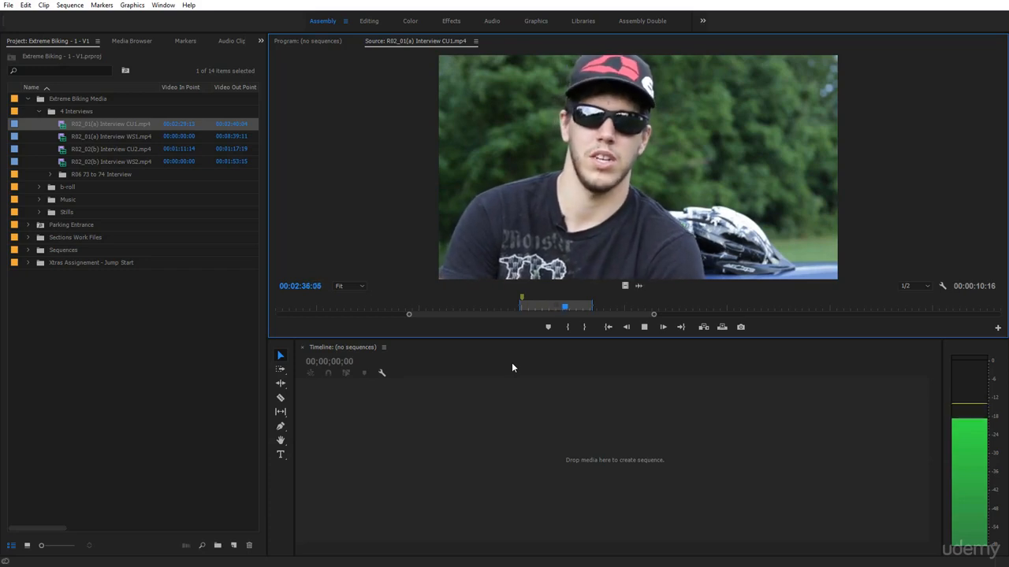
pyautogui.press('space')
pyautogui.press('k')
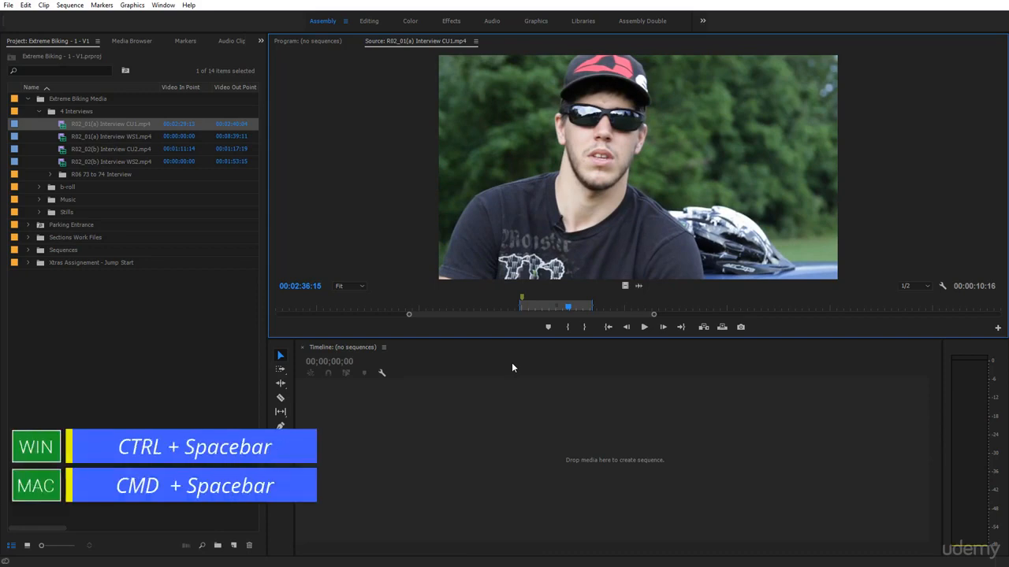
pyautogui.hotkey('ctrl', 'space')
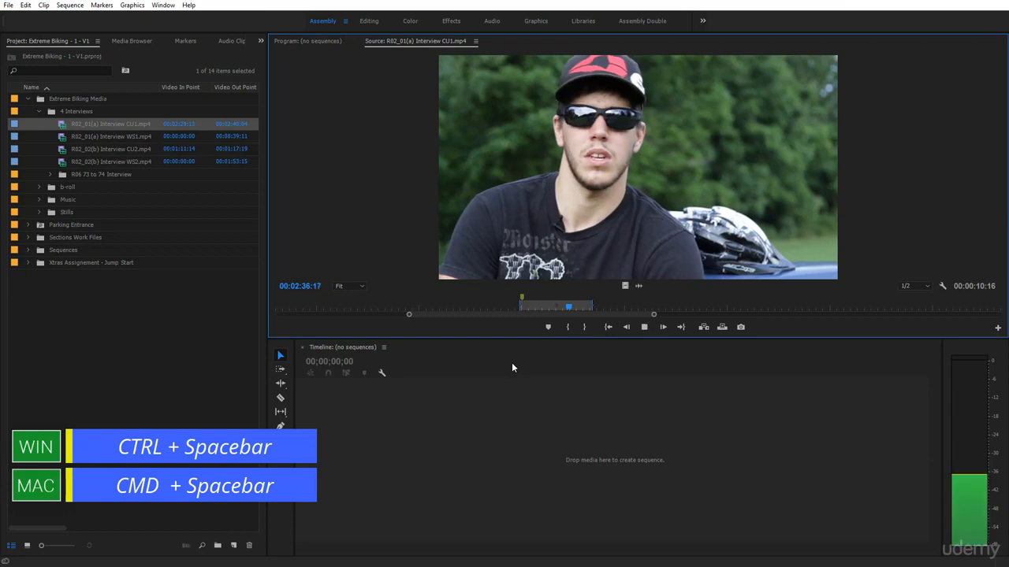